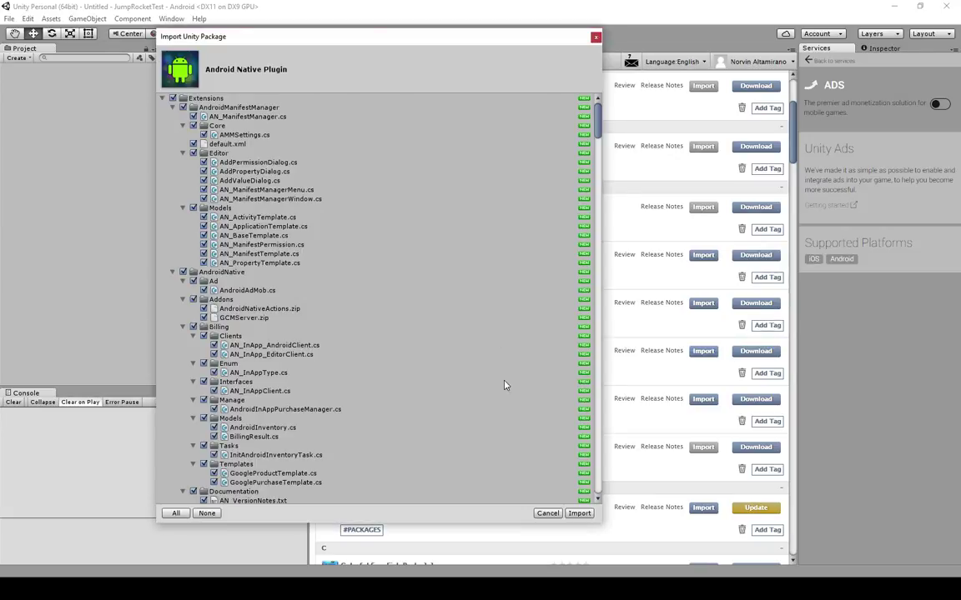
Import all files of the Android Native Plugin package and check the project's build settings
click(579, 513)
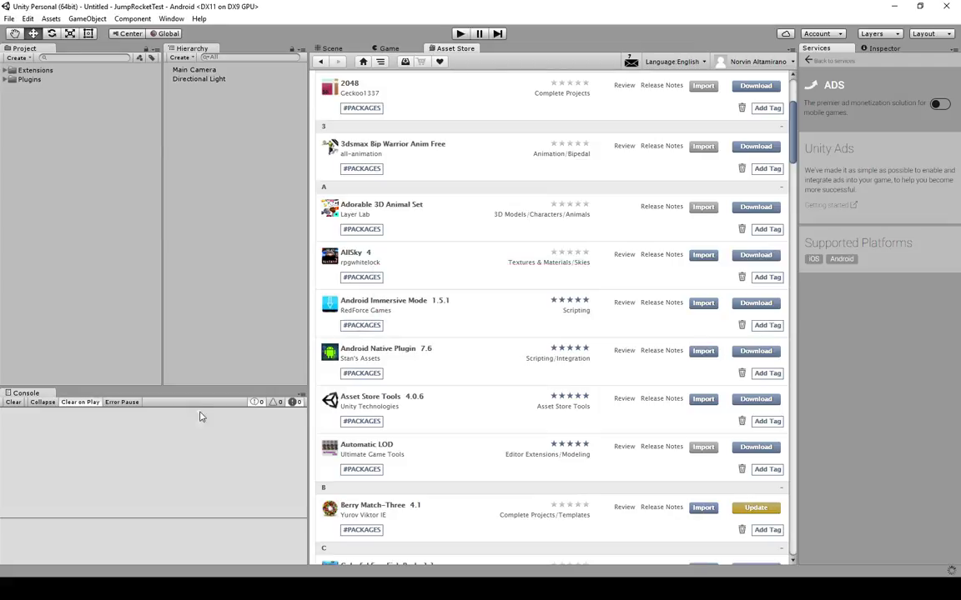
click(10, 19)
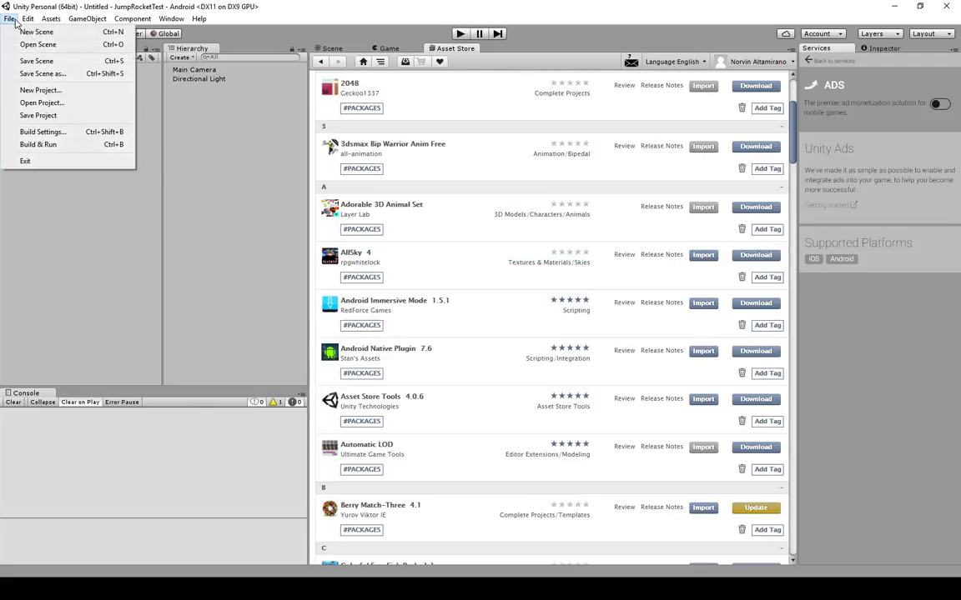
click(45, 132)
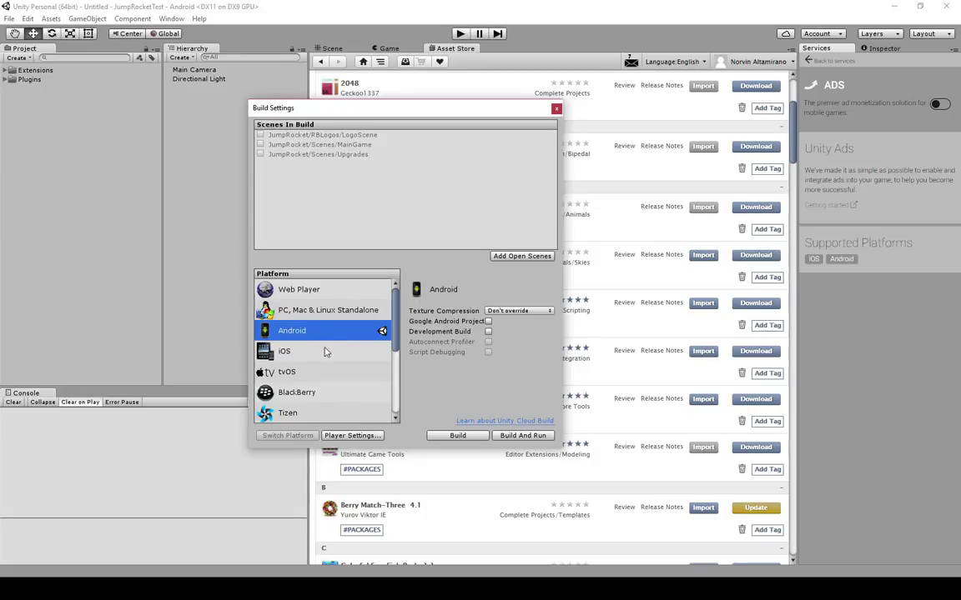
click(555, 109)
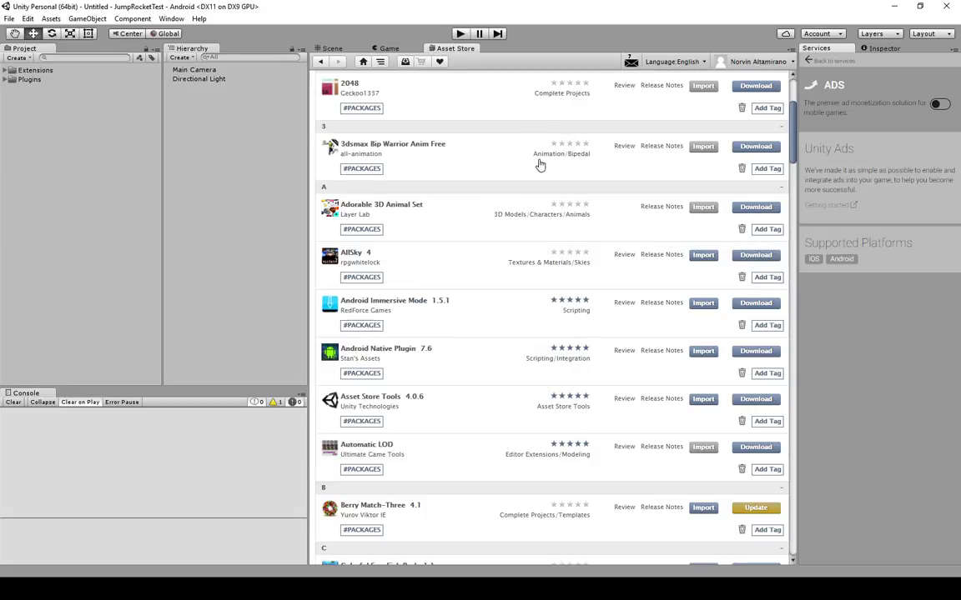
Find Rocket Jump Procedural Game in the downloaded assets and import it as a complete project with all its files
scroll(489, 361, down, 15)
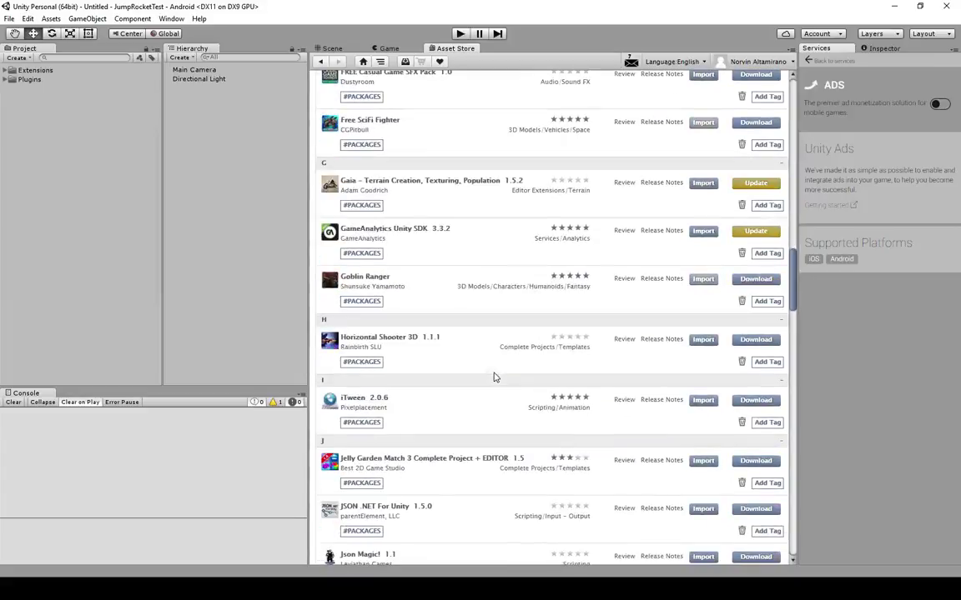
scroll(534, 448, down, 10)
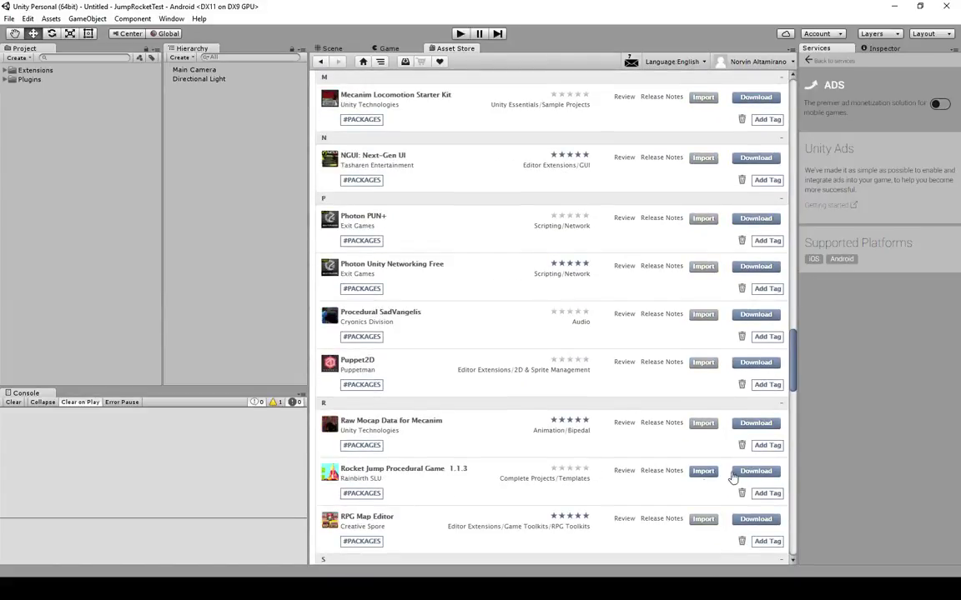
click(705, 472)
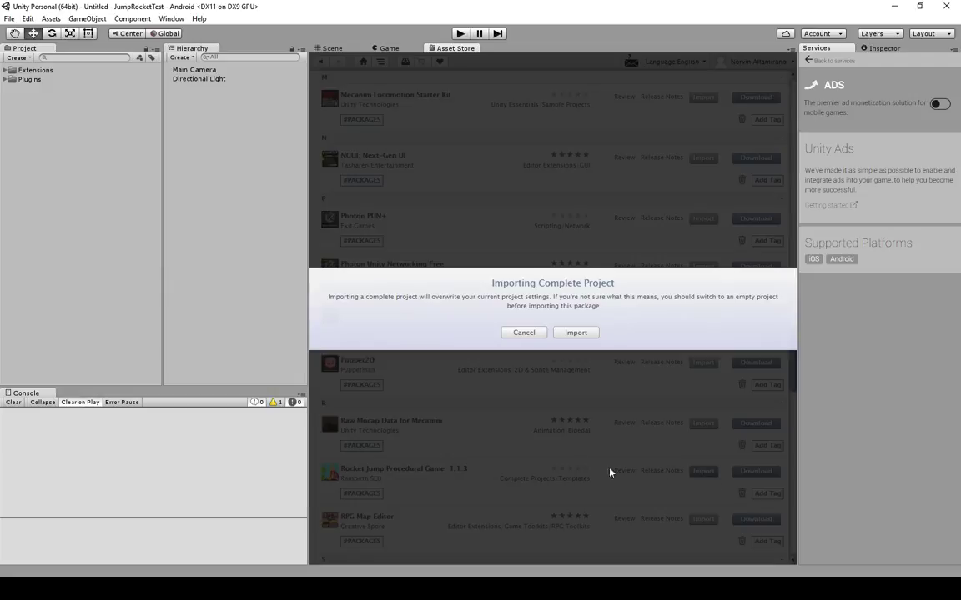
click(576, 333)
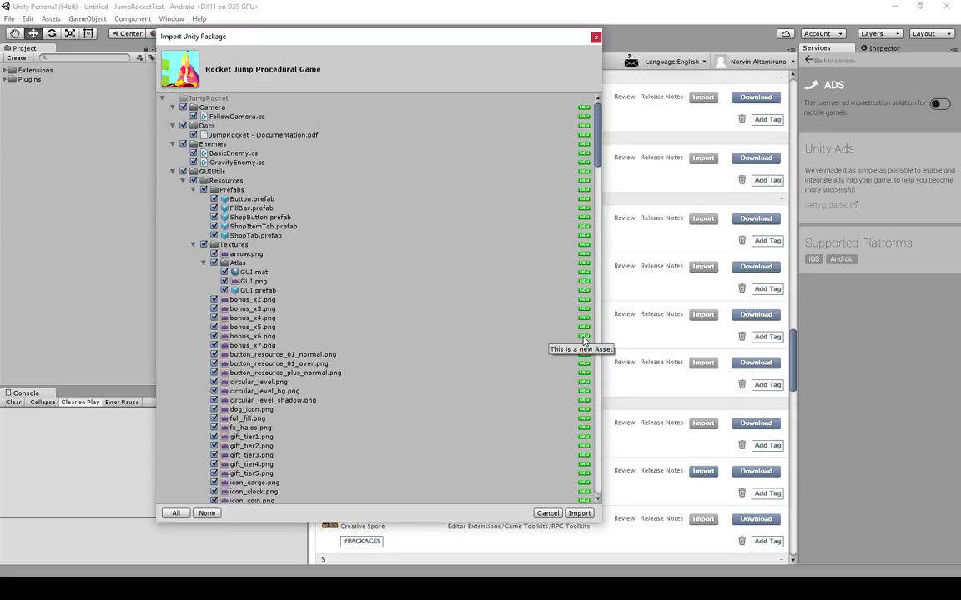
click(579, 513)
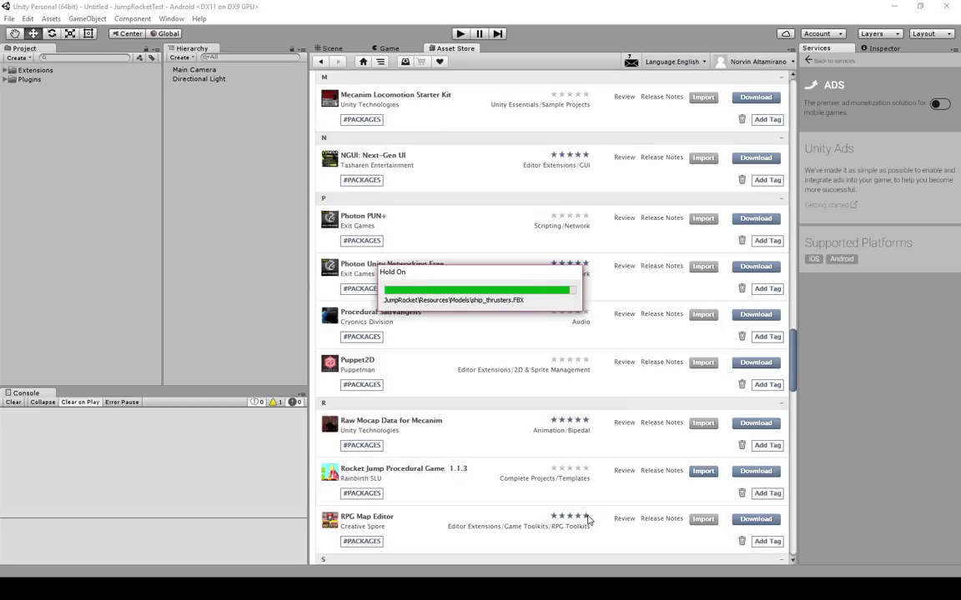
Show the Scene view and widen the Console to read the UnityAdsShow.cs errors
click(335, 47)
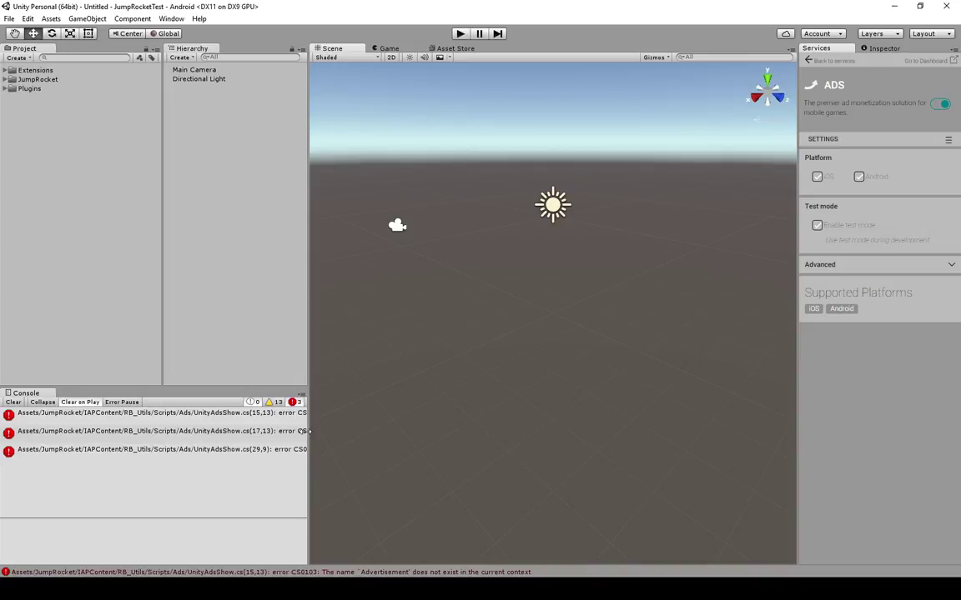
drag(307, 431, 415, 430)
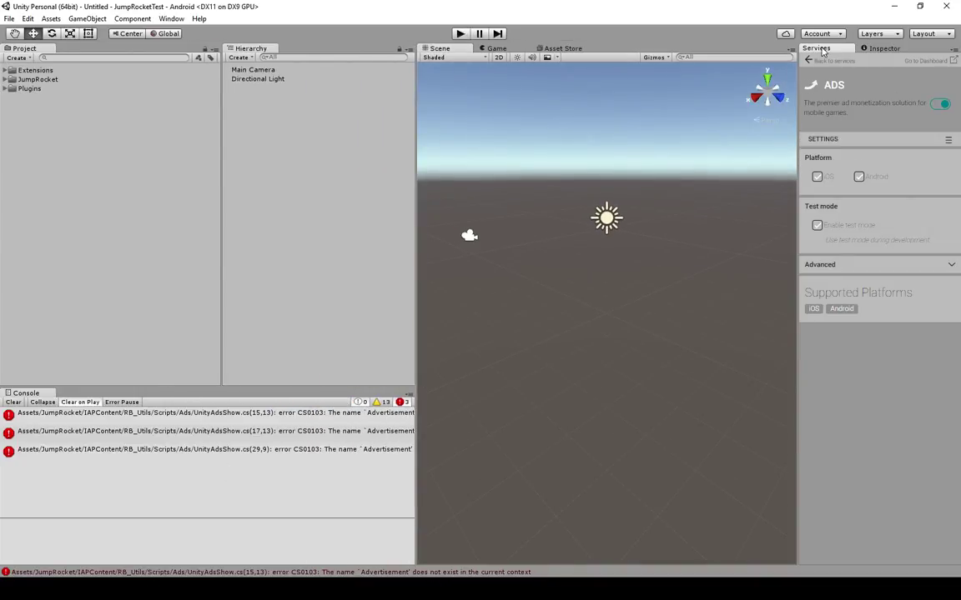
click(171, 18)
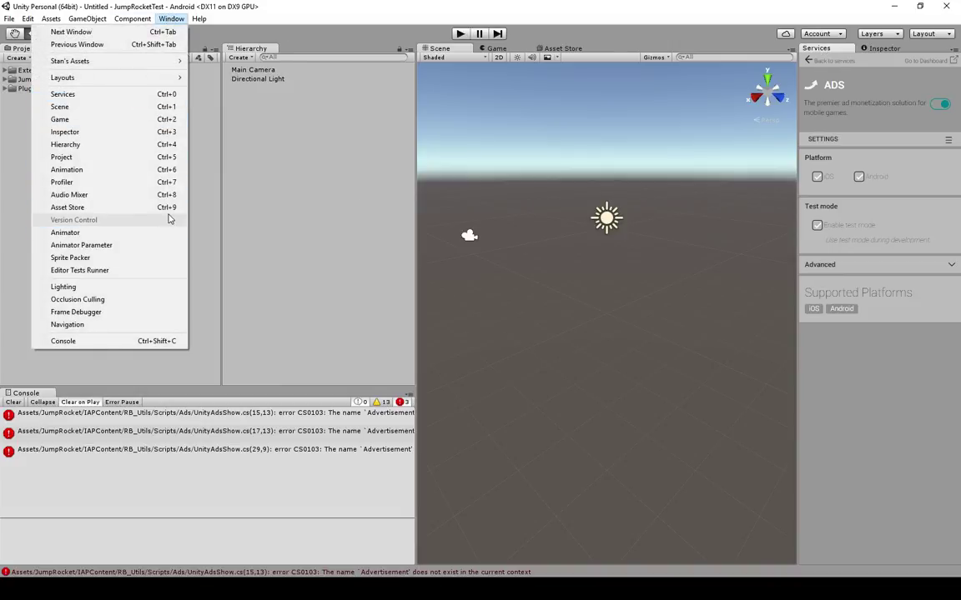
click(653, 10)
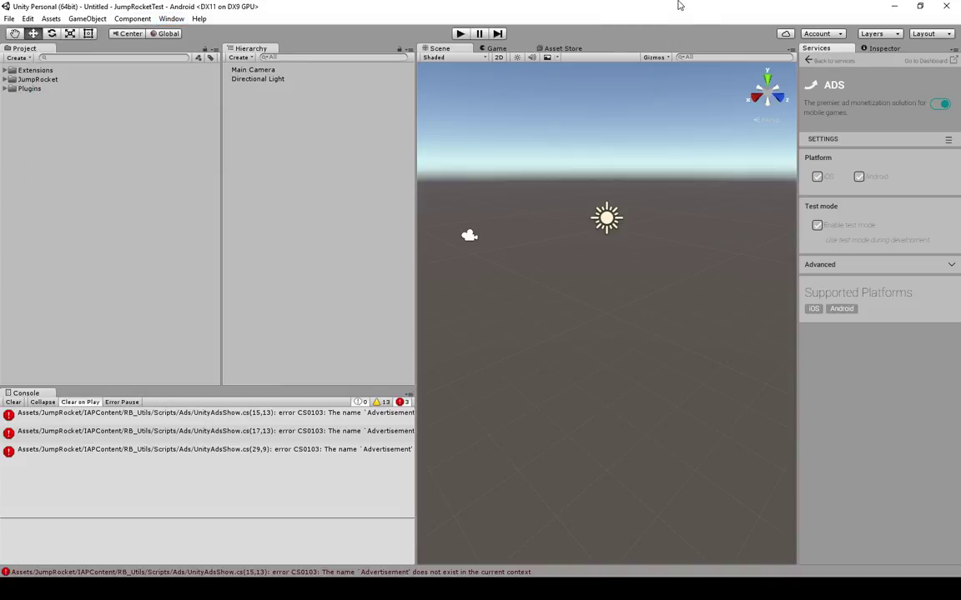
Open the project's Services overview and re-enable the Ads service by switching it off and on again
click(162, 19)
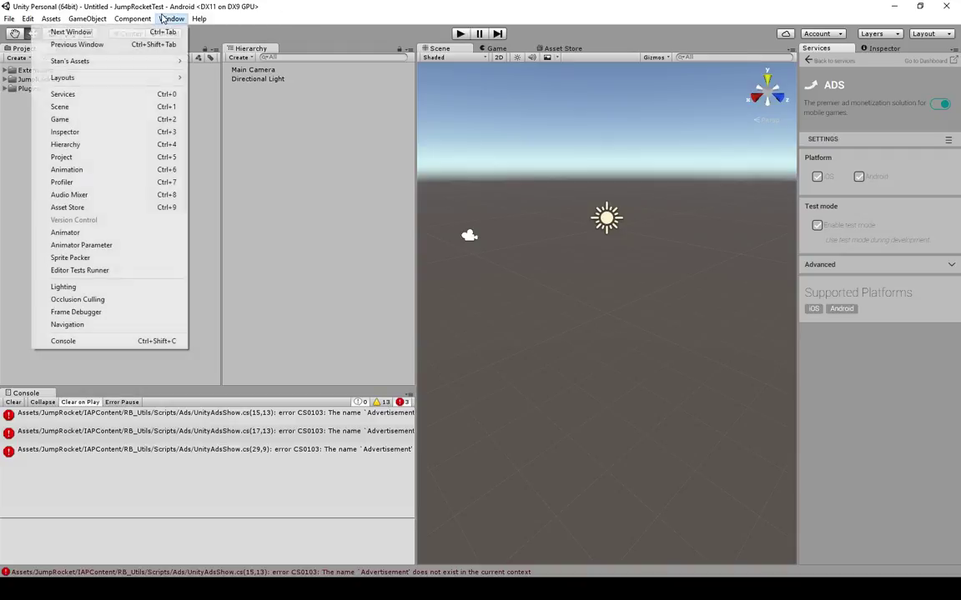
click(74, 97)
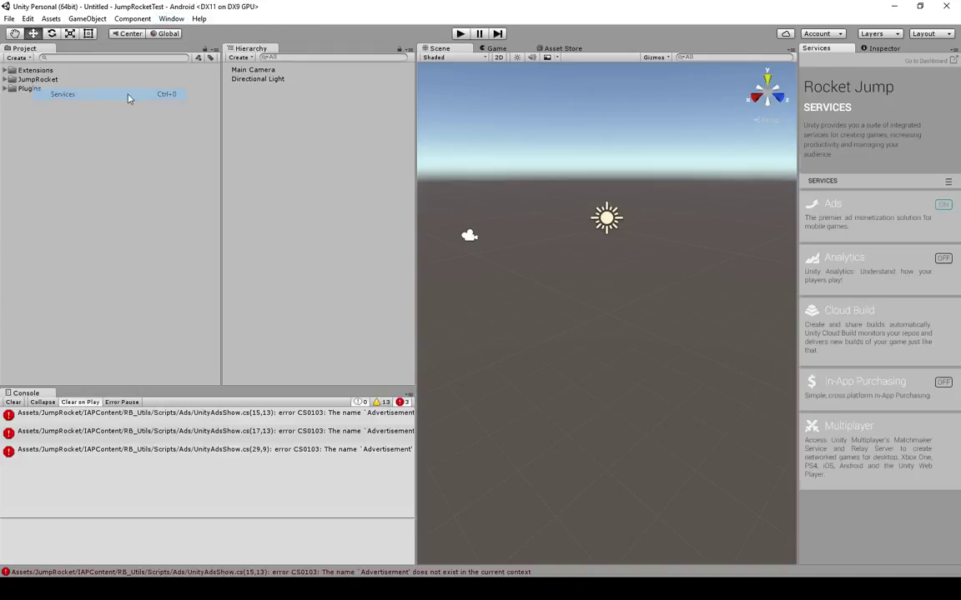
drag(796, 101, 678, 106)
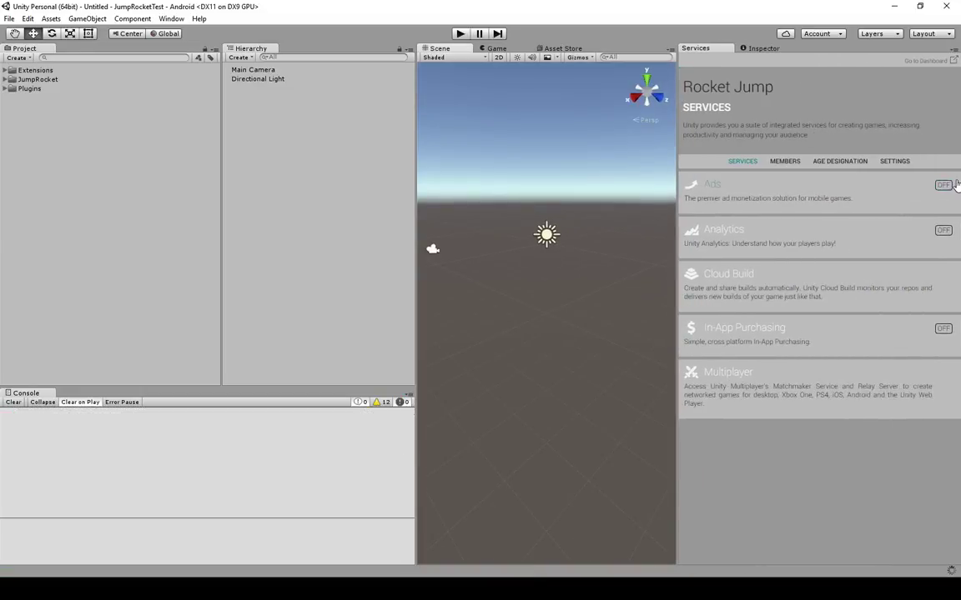
click(955, 185)
click(940, 105)
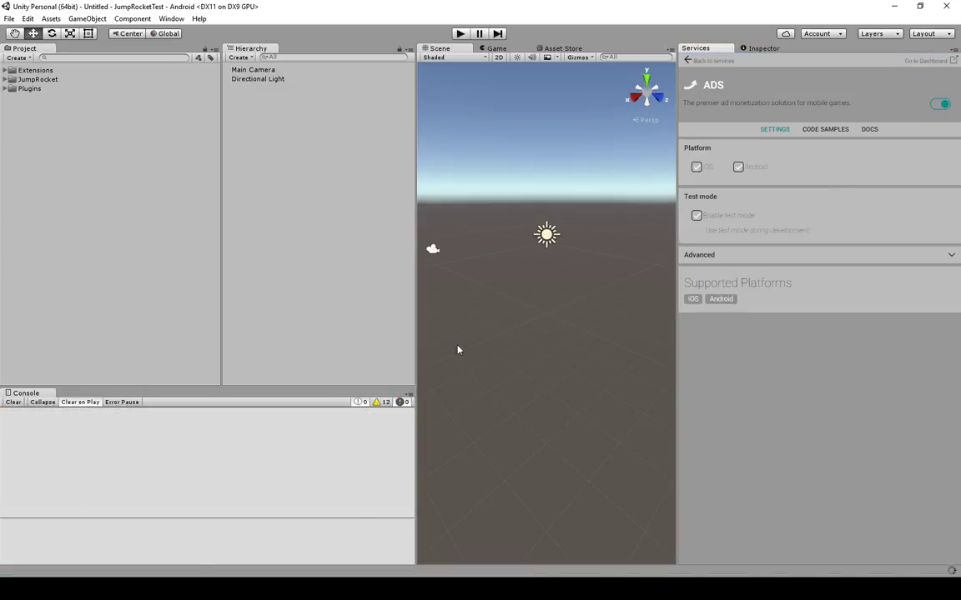
drag(673, 84, 764, 90)
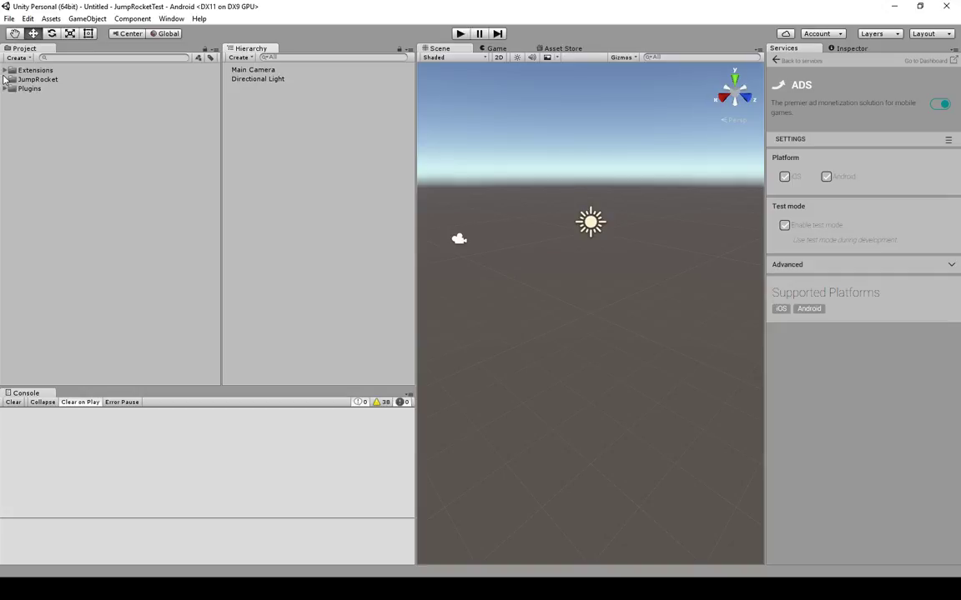
Open the MainGame scene from JumpRocket/Scenes and narrow the Project and Hierarchy panes to enlarge the Scene view
click(6, 79)
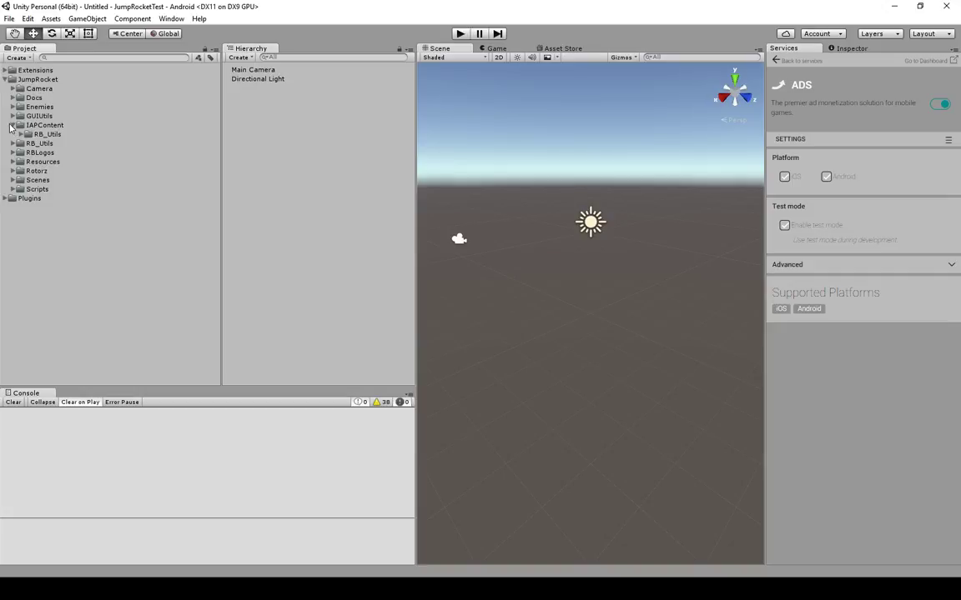
click(11, 125)
click(12, 125)
click(13, 171)
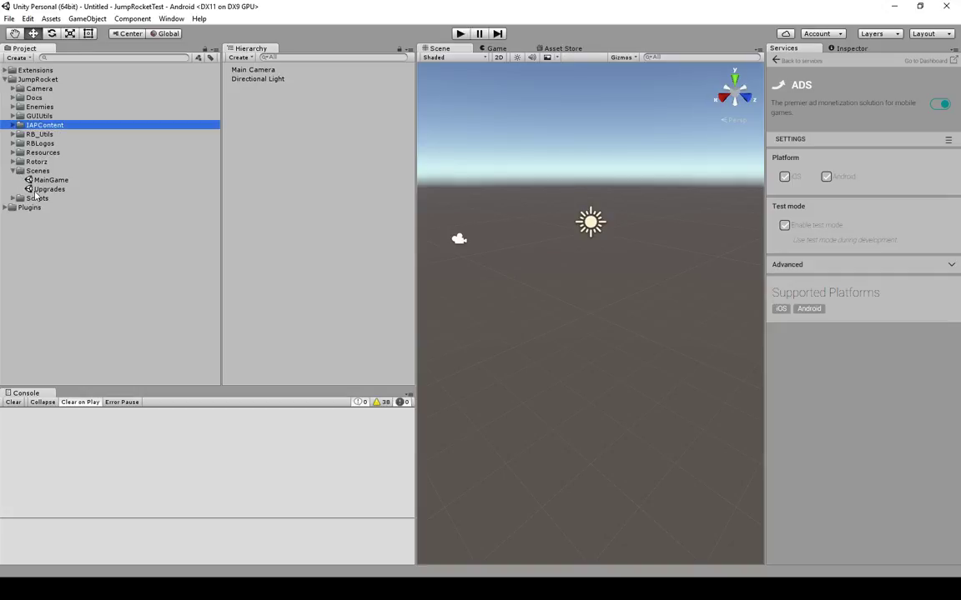
double_click(50, 181)
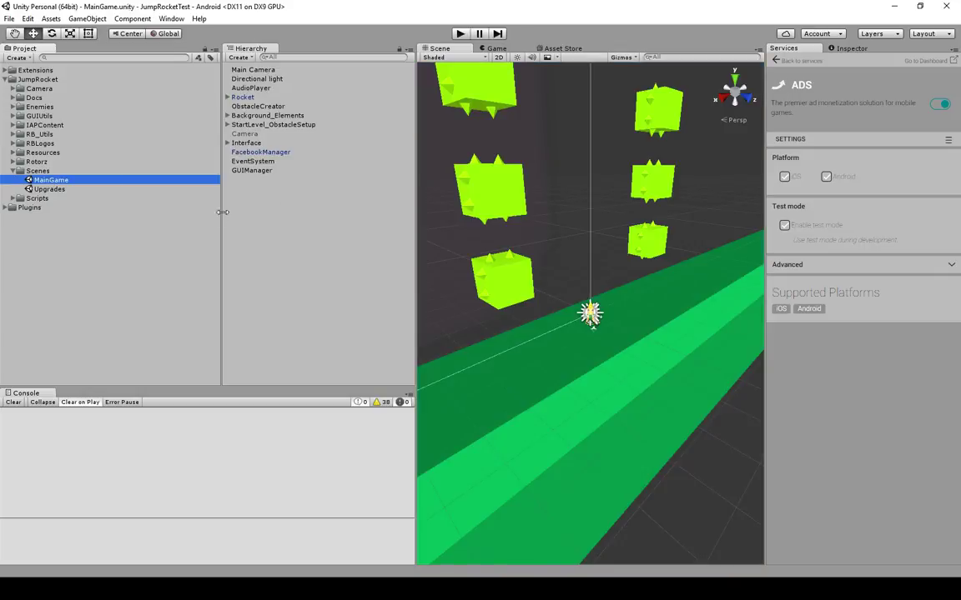
drag(220, 211, 181, 212)
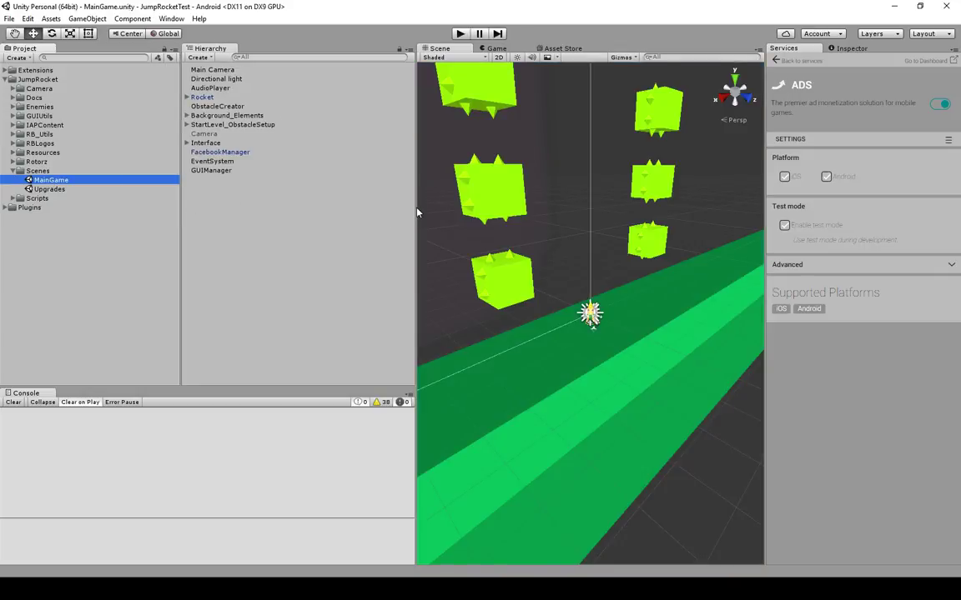
drag(416, 213, 324, 213)
Run the game and test the video-to-continue offer by watching and closing the test ad, then declining the second offer
click(461, 34)
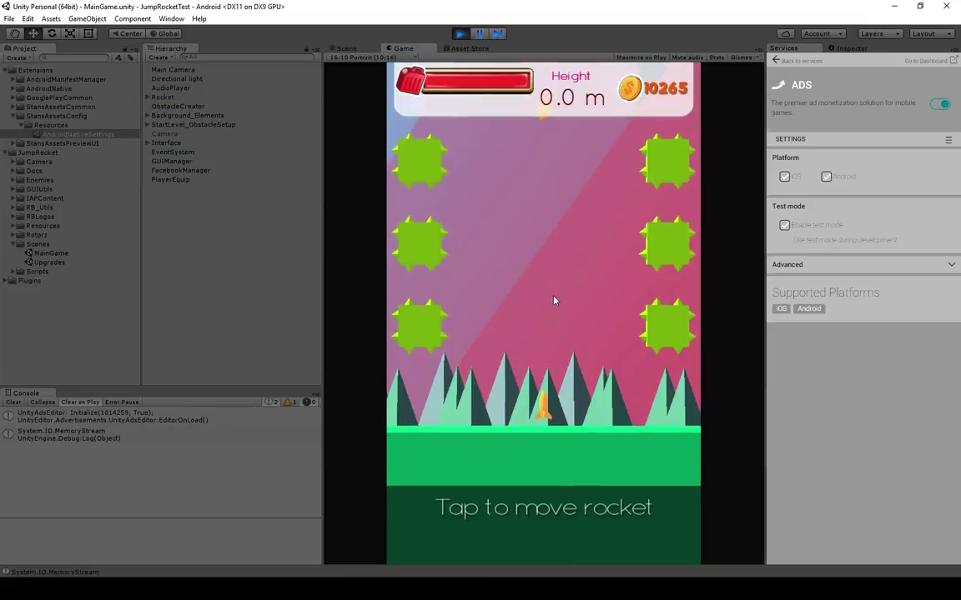
click(517, 260)
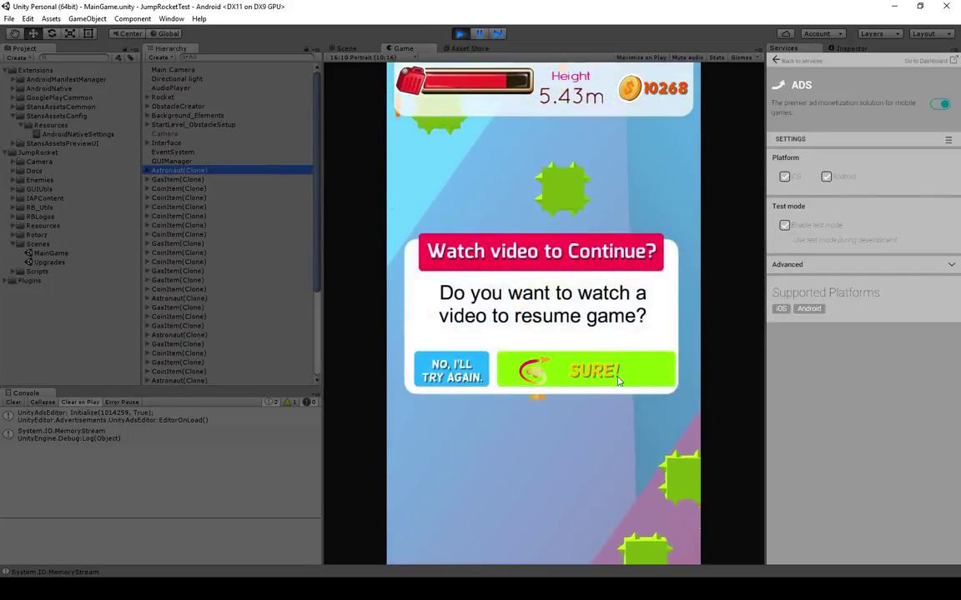
click(597, 364)
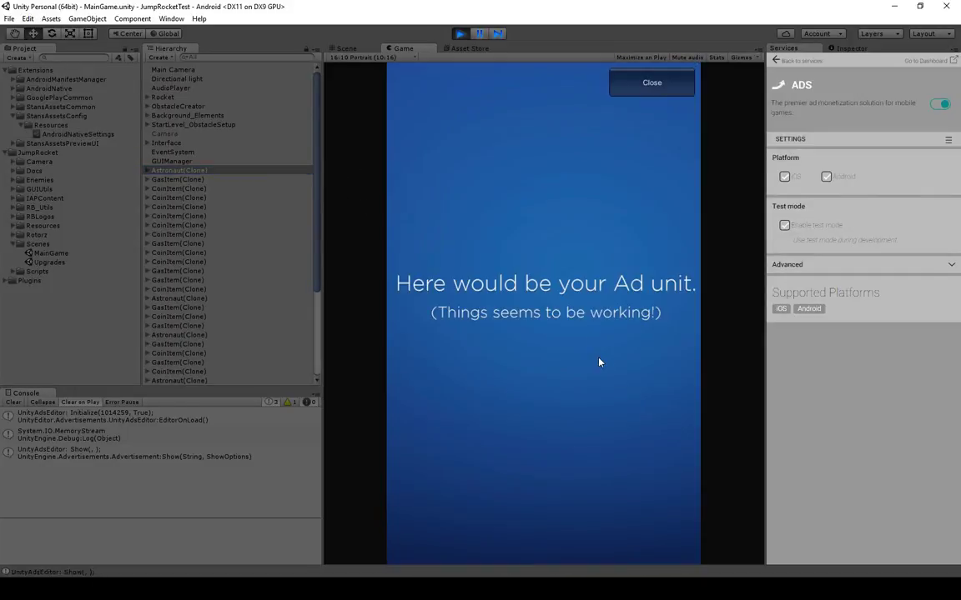
click(665, 85)
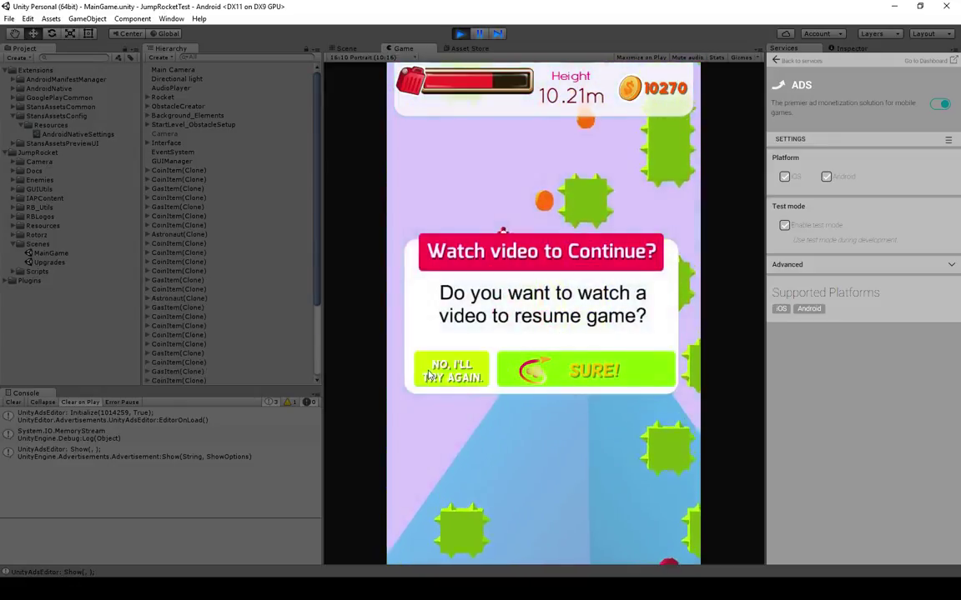
click(549, 379)
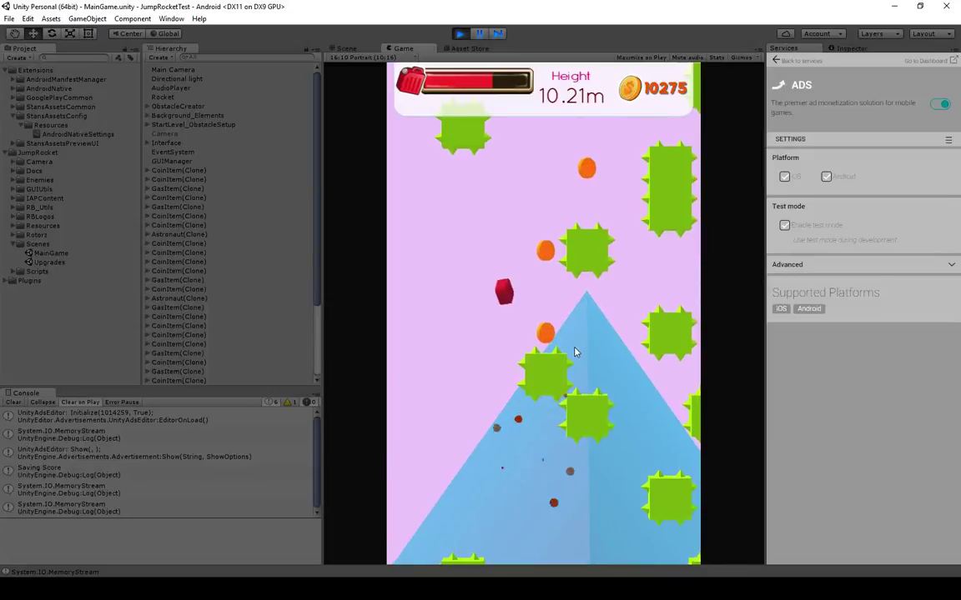
Open the ship upgrades shop from the Game Over screen, browse its items and return to the game
click(471, 460)
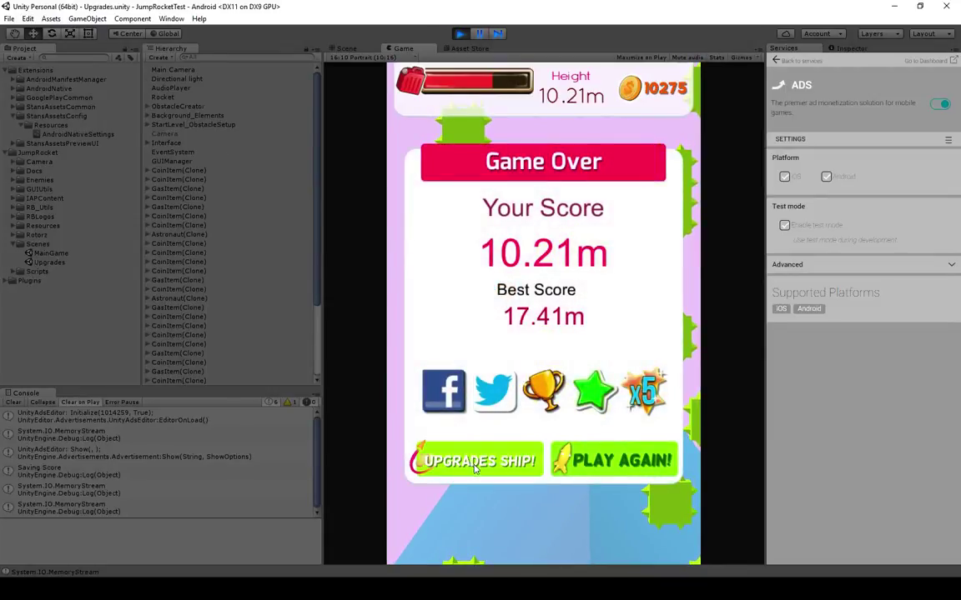
scroll(411, 425, down, 2)
scroll(405, 421, up, 5)
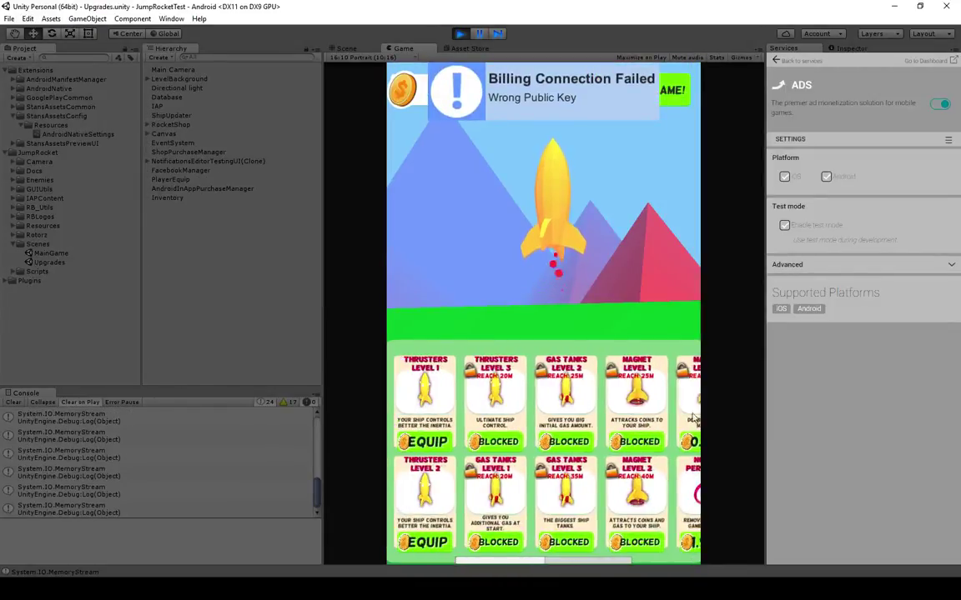
scroll(397, 414, down, 5)
drag(390, 413, 700, 406)
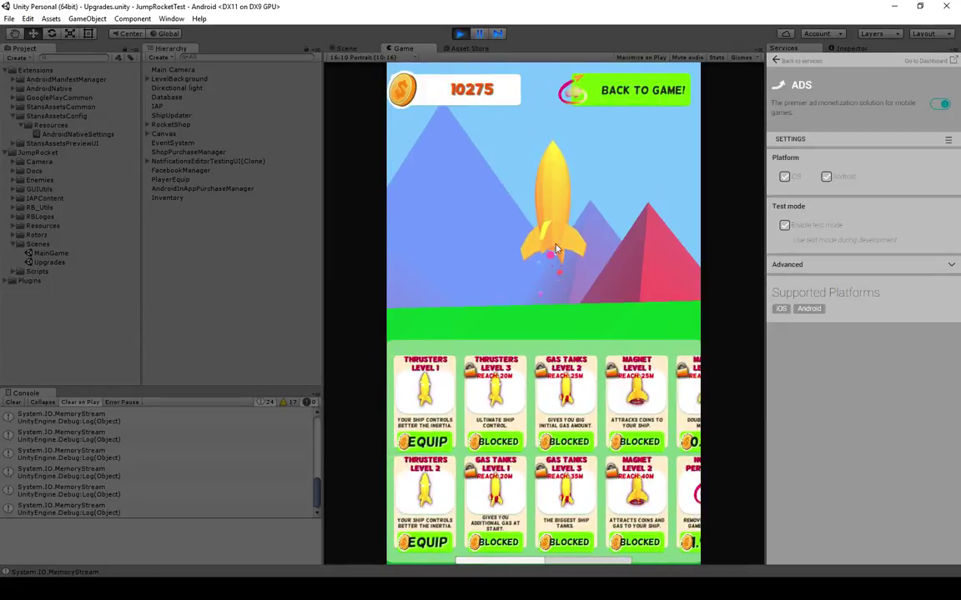
click(642, 92)
Play another round, decline the video offer and go to the ship upgrades shop
click(517, 221)
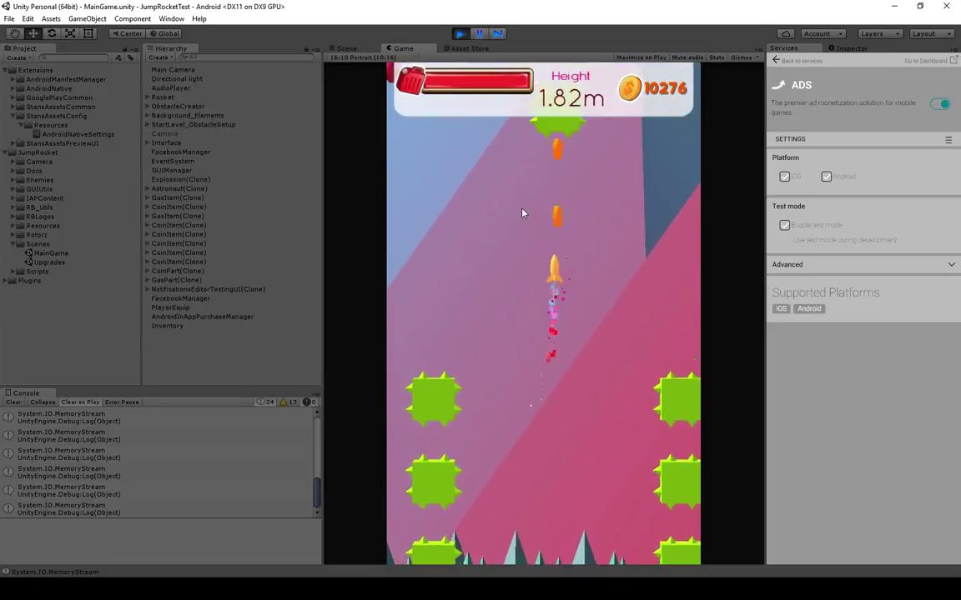
click(451, 370)
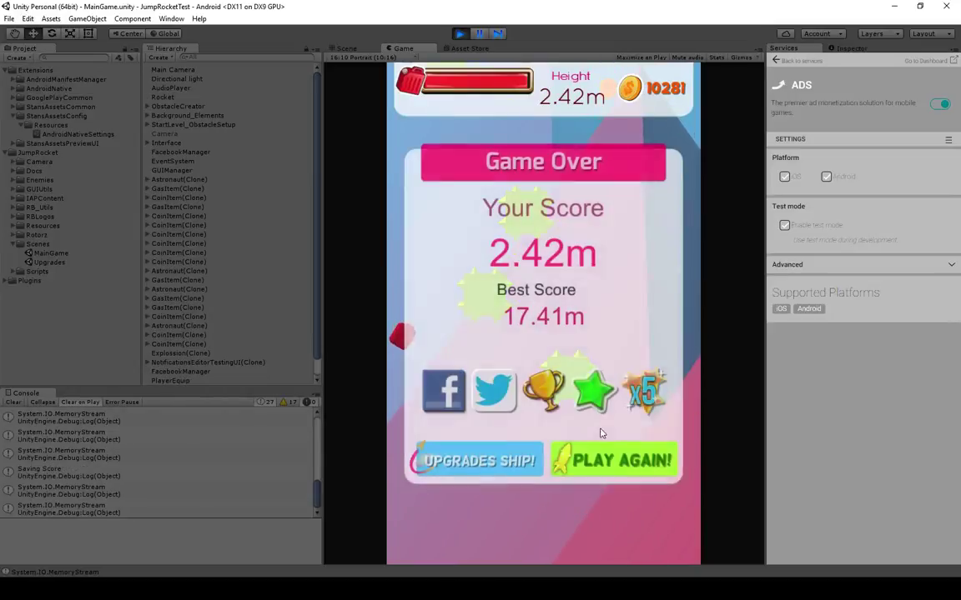
click(500, 464)
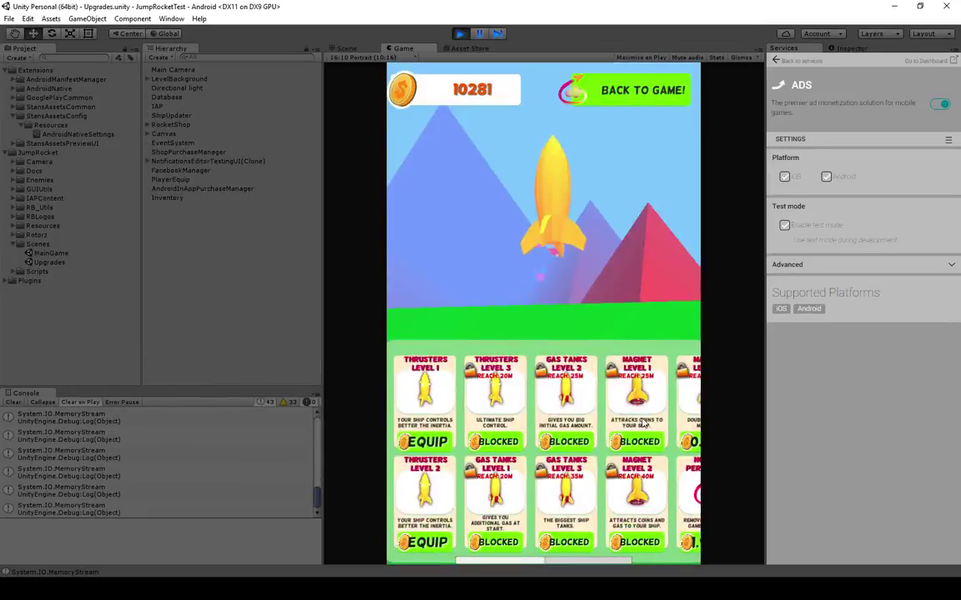
Browse the shop's upgrade items once more and stop the game test
scroll(596, 408, down, 3)
drag(470, 403, 841, 401)
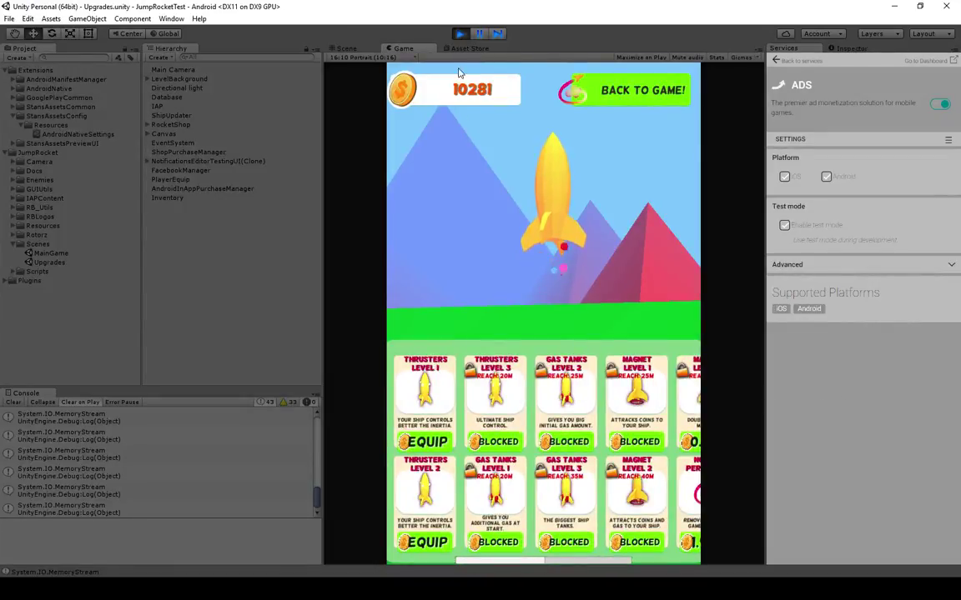
click(460, 34)
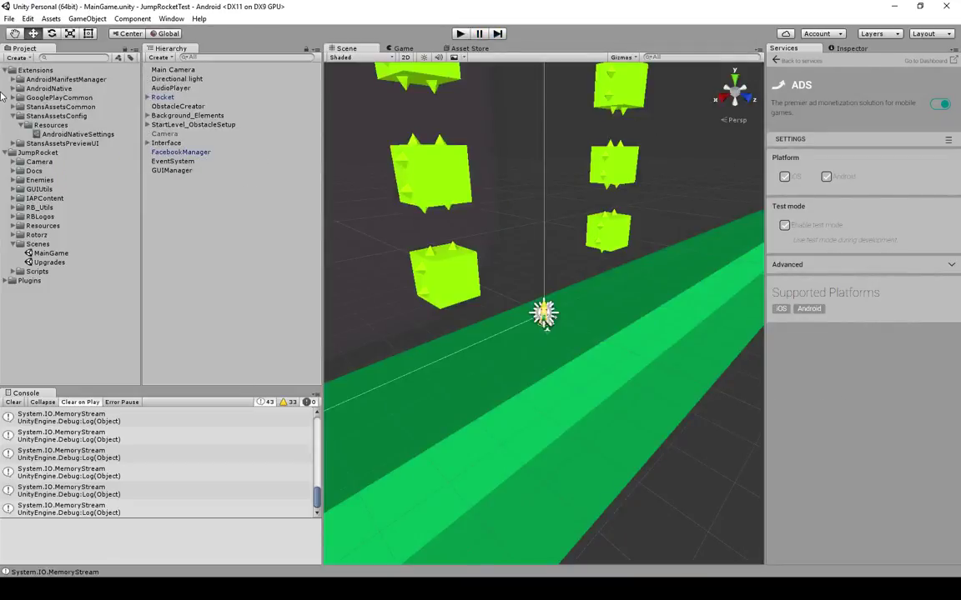
Review the scenes in the build and the Android player settings down to the scripting define symbols, and close the build settings
click(9, 18)
click(41, 132)
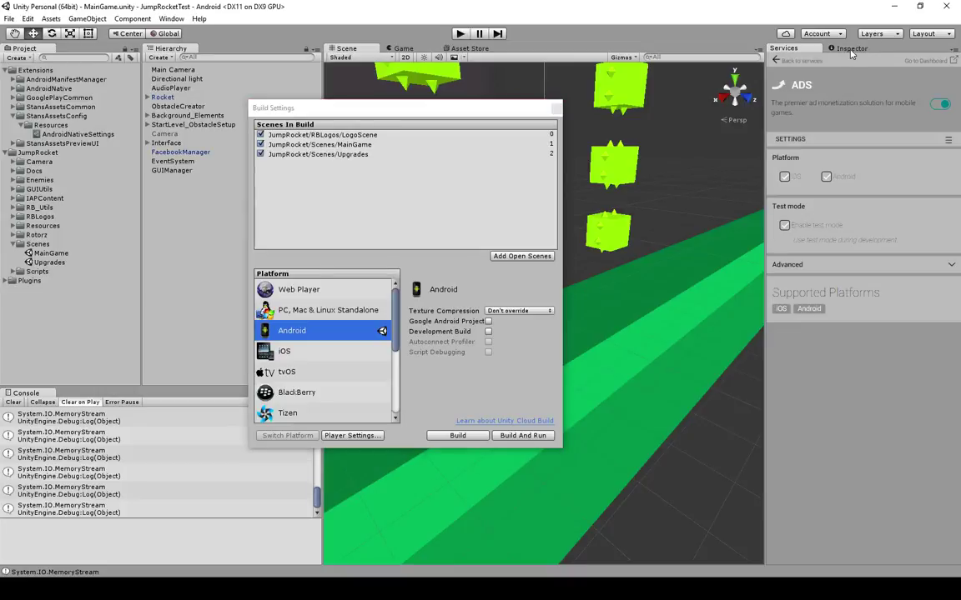
drag(765, 150, 635, 167)
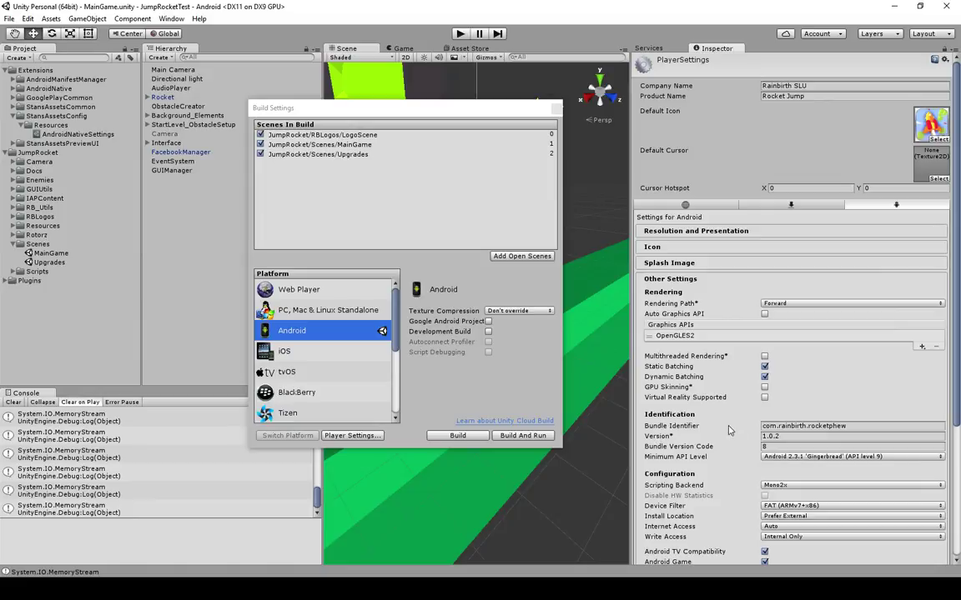
scroll(728, 430, down, 6)
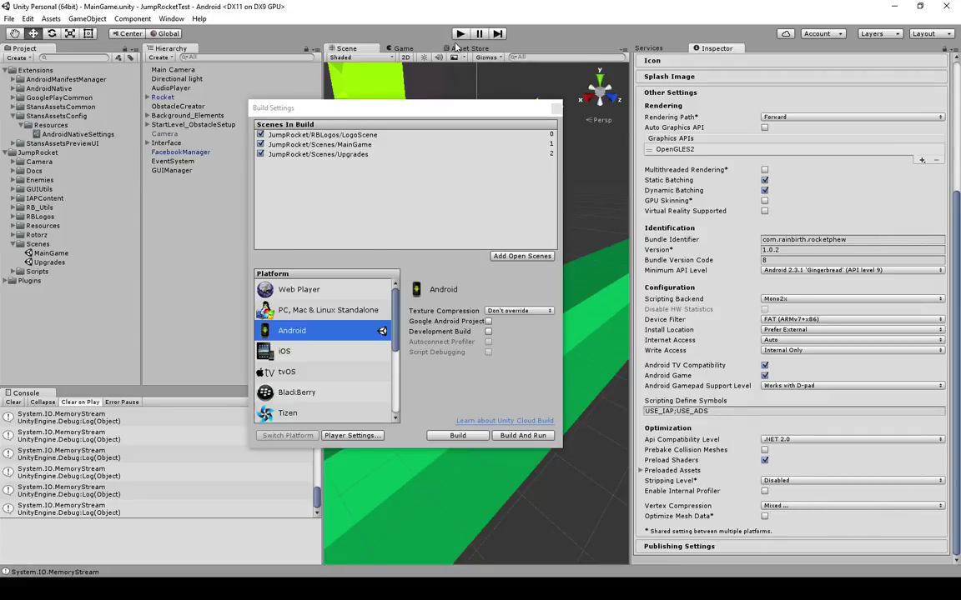
click(649, 49)
click(715, 48)
scroll(685, 191, up, 6)
click(556, 109)
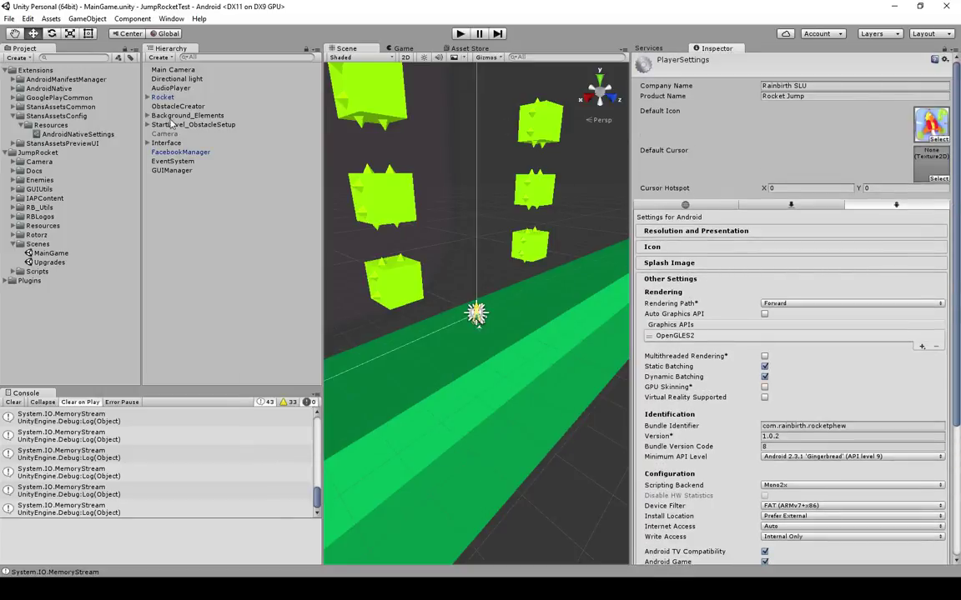
Install the Android Native plugin from the AndroidNativeSettings asset in the StansAssetsConfig resources
click(179, 124)
click(185, 98)
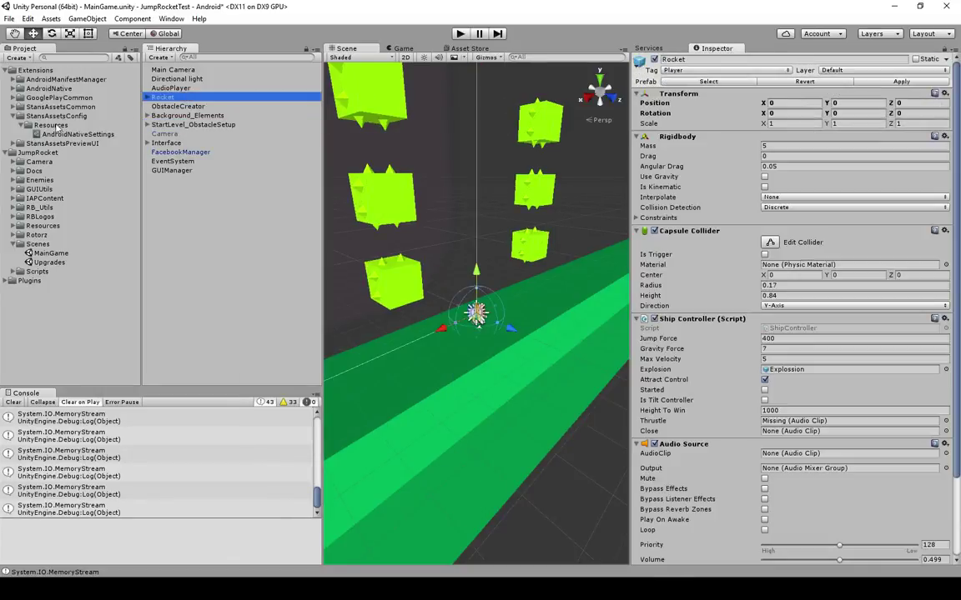
click(50, 134)
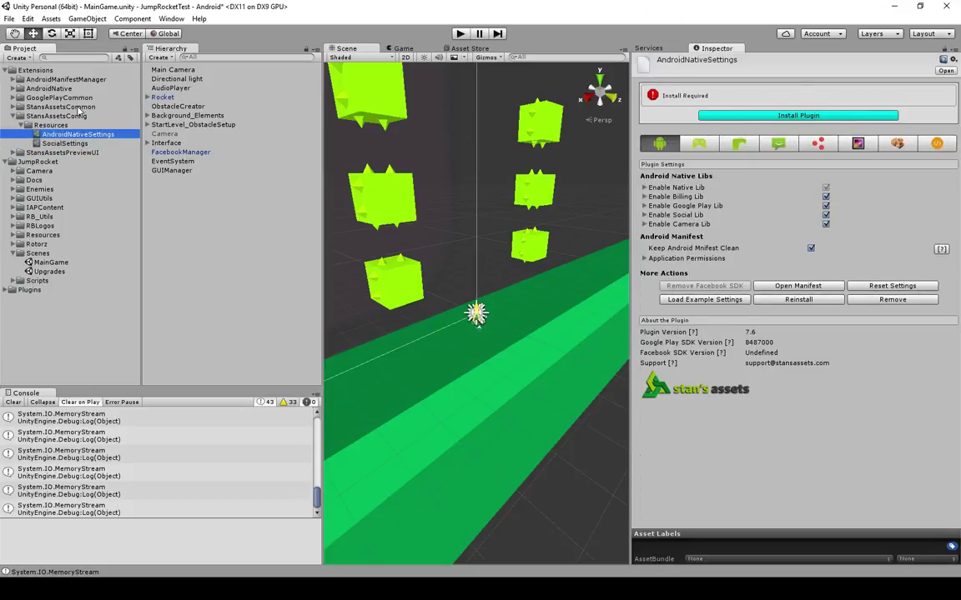
click(766, 116)
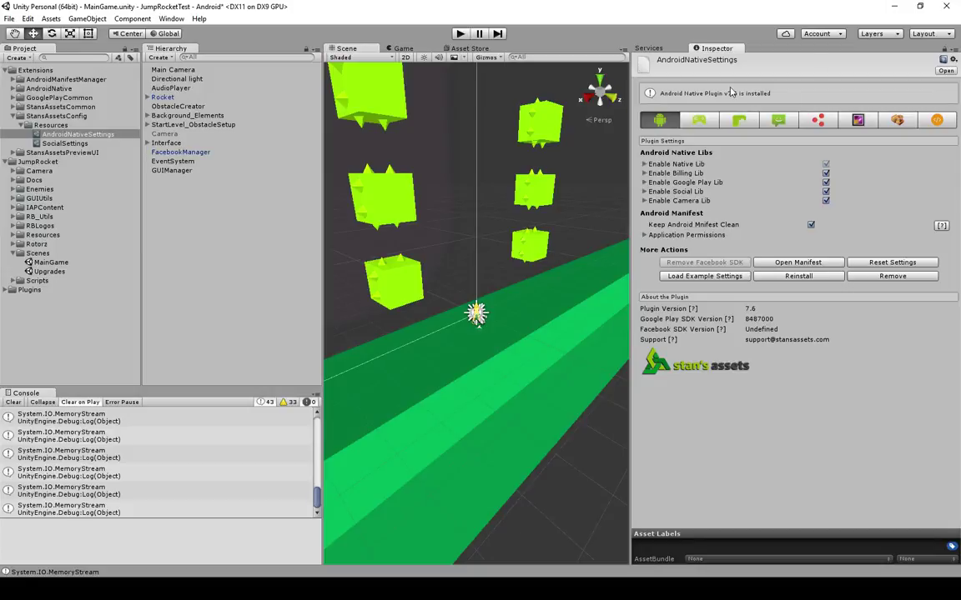
Open the Publishing Settings section of the Android player settings from the build settings
click(9, 19)
click(64, 120)
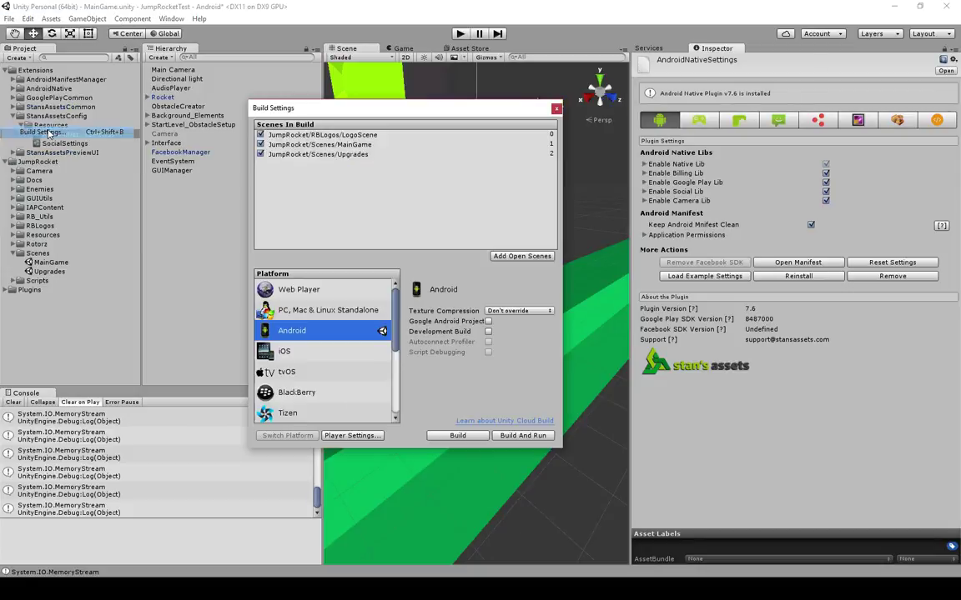
click(354, 436)
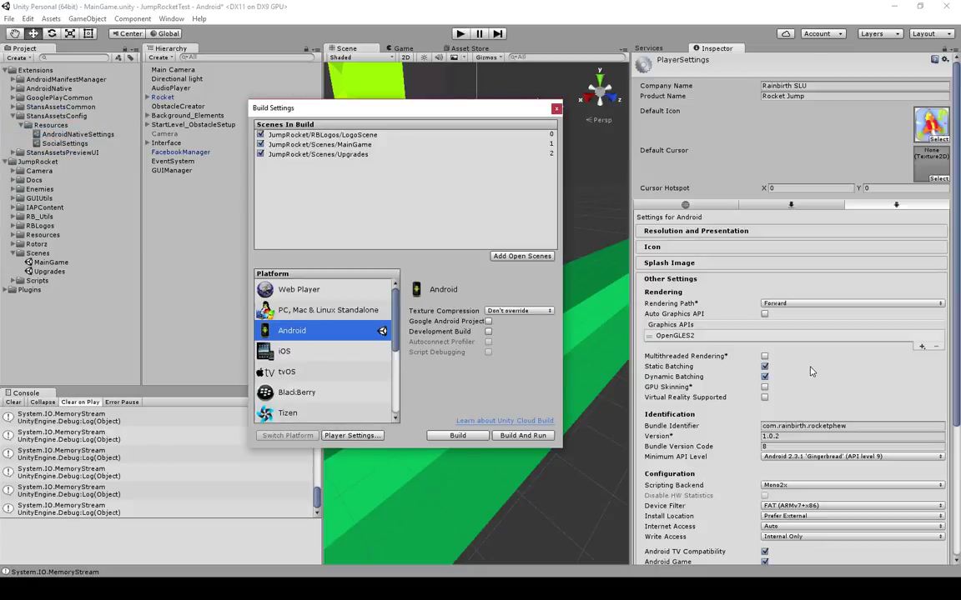
scroll(811, 372, down, 5)
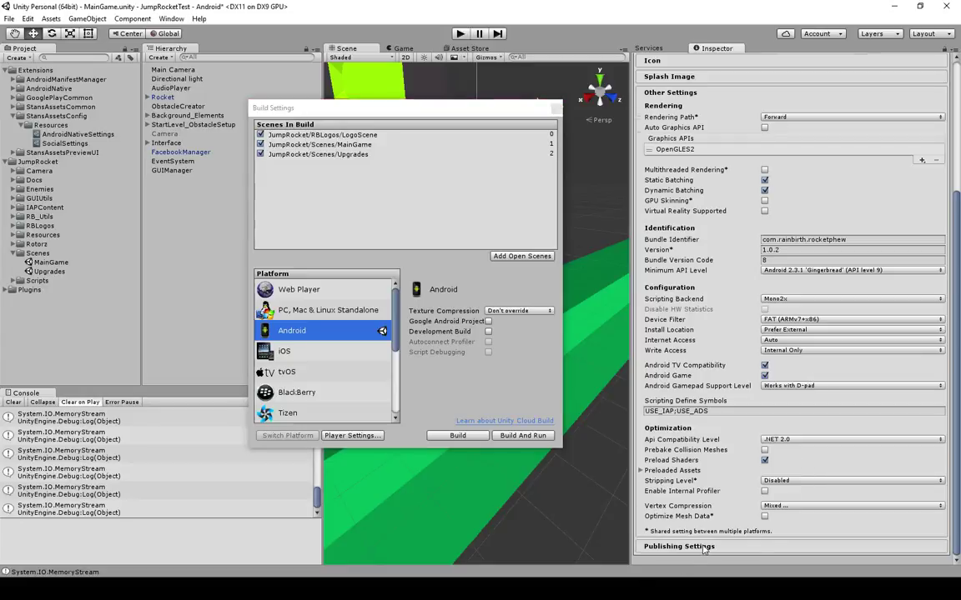
click(679, 546)
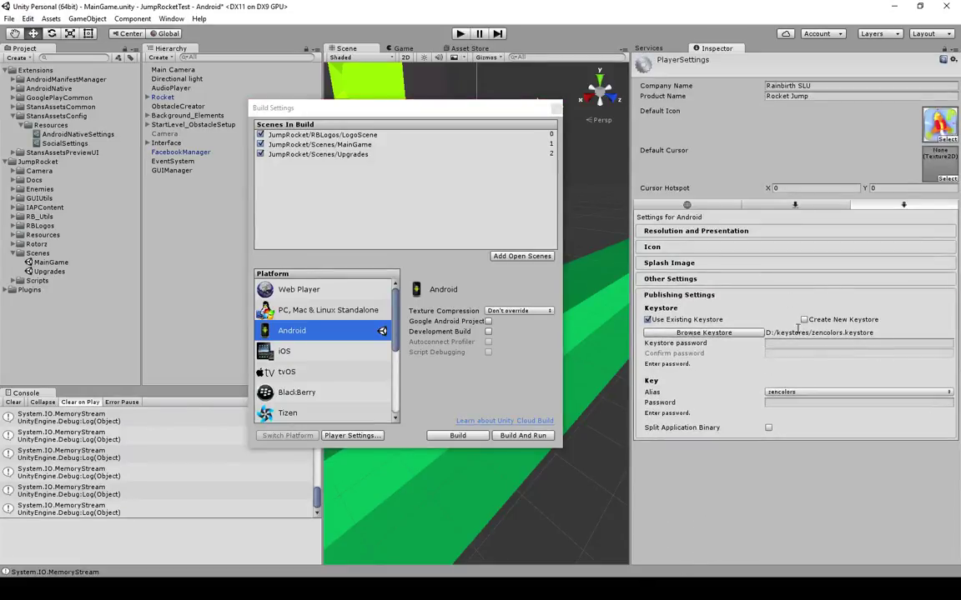
Load the existing keystore zencolors.keystore from the keystores folder on drive D: for signing the Android build
click(707, 333)
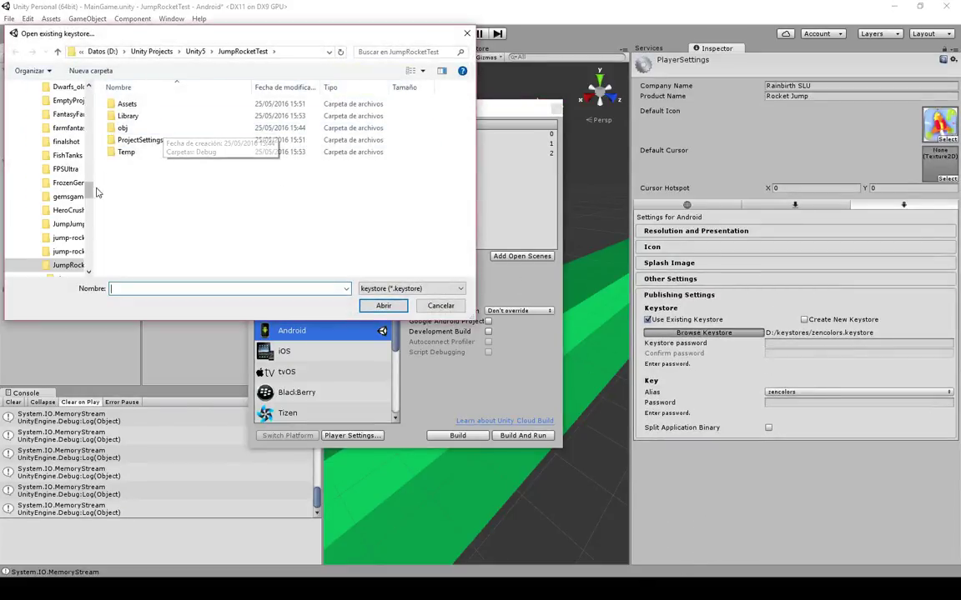
click(441, 305)
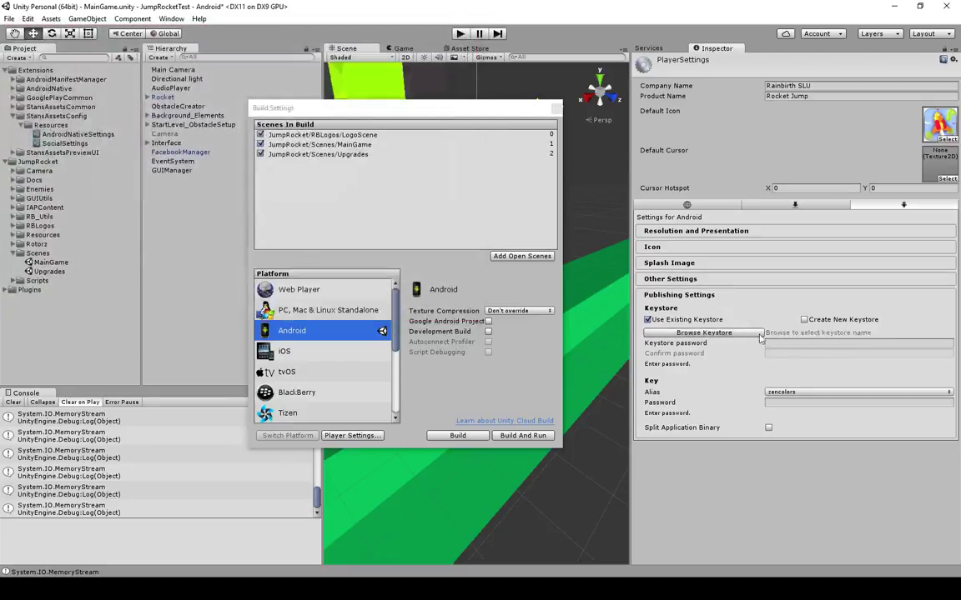
click(707, 333)
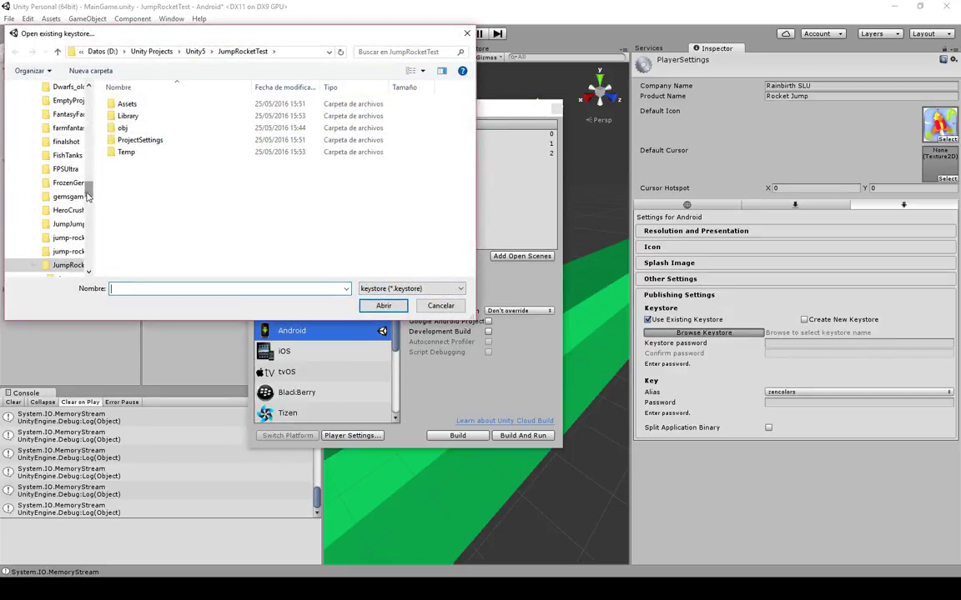
scroll(92, 175, down, 5)
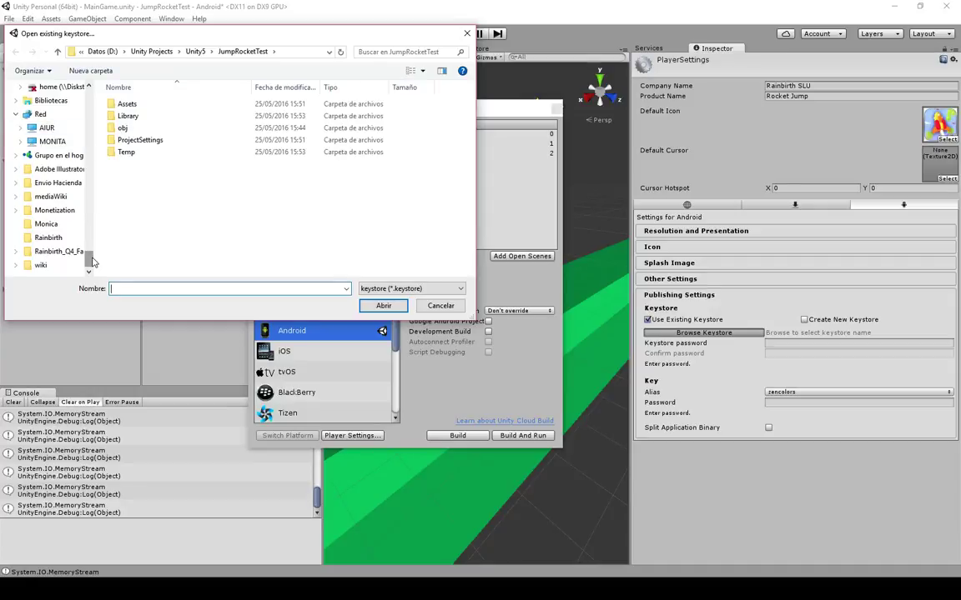
drag(90, 251, 81, 152)
click(53, 129)
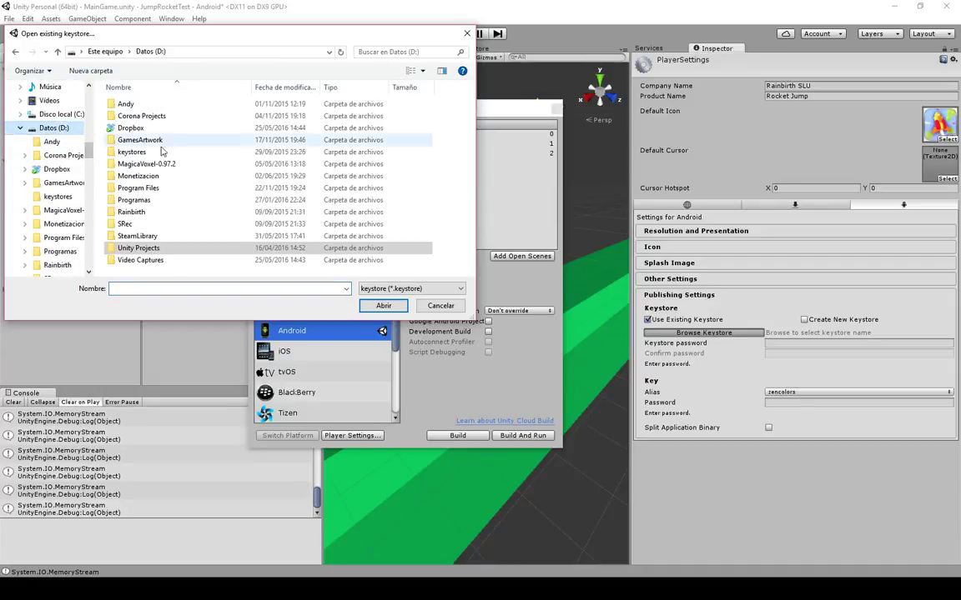
double_click(132, 153)
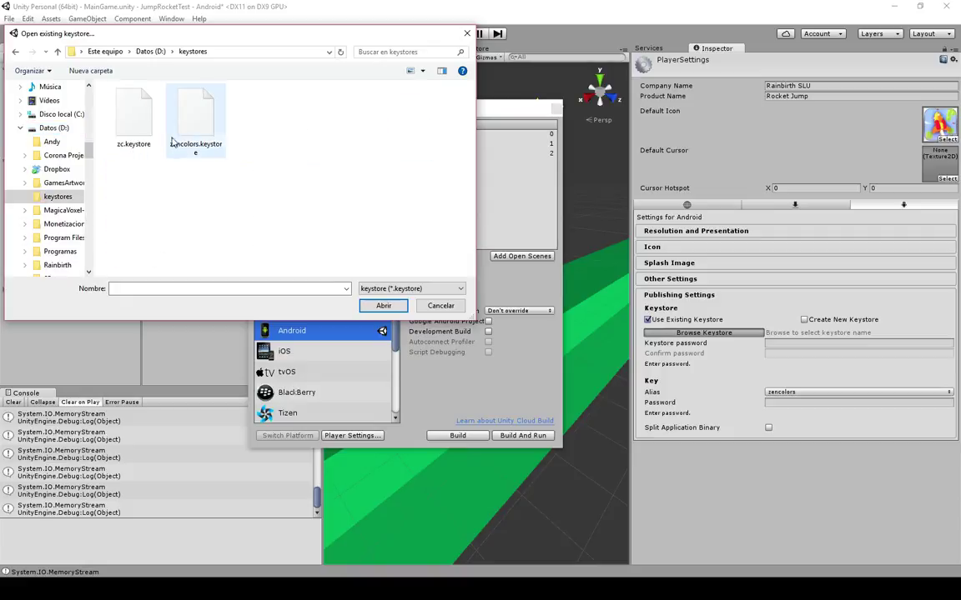
double_click(190, 125)
Enter the keystore password and the password for the zencolors key alias
click(822, 342)
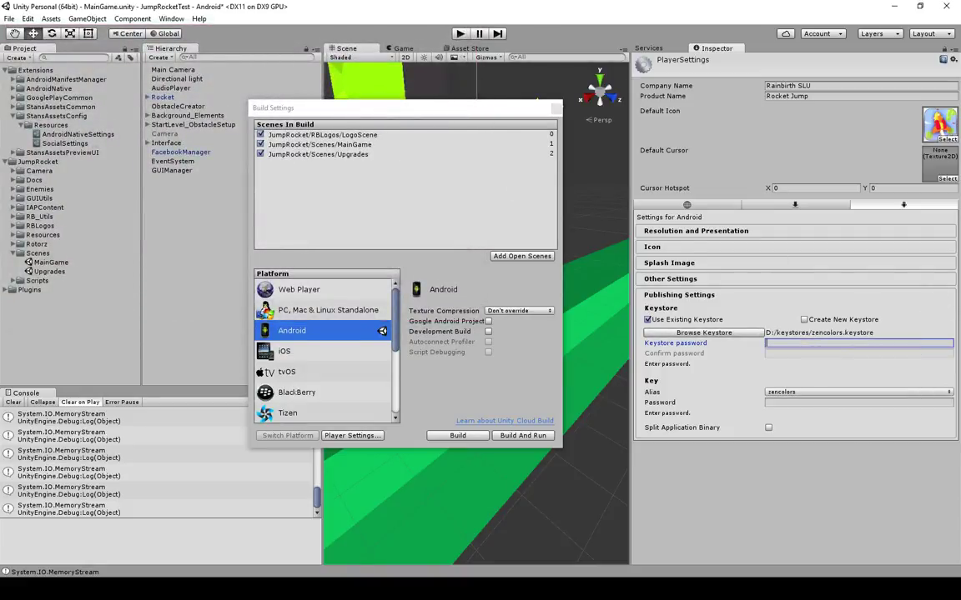
text(******)
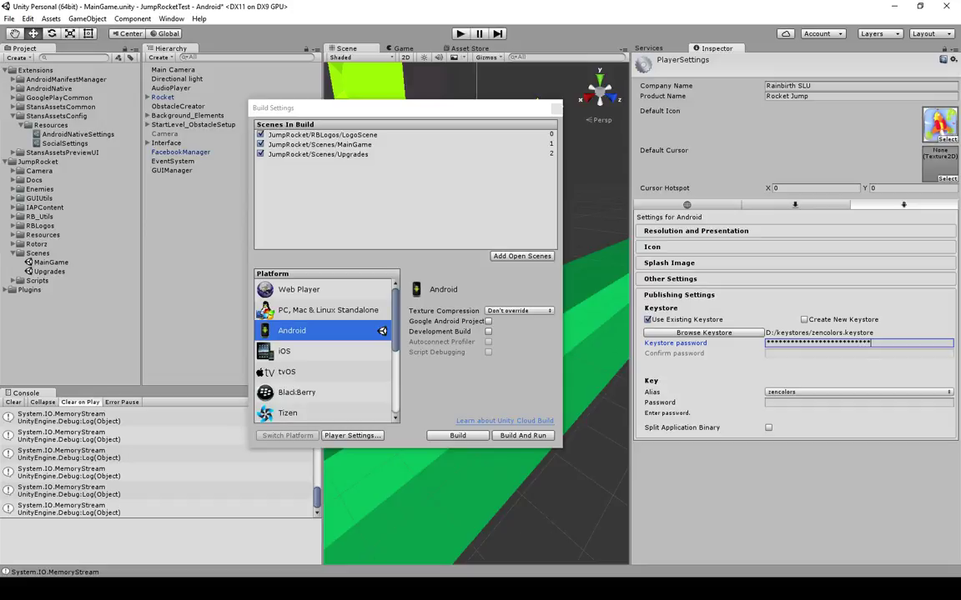
click(859, 402)
text(********)
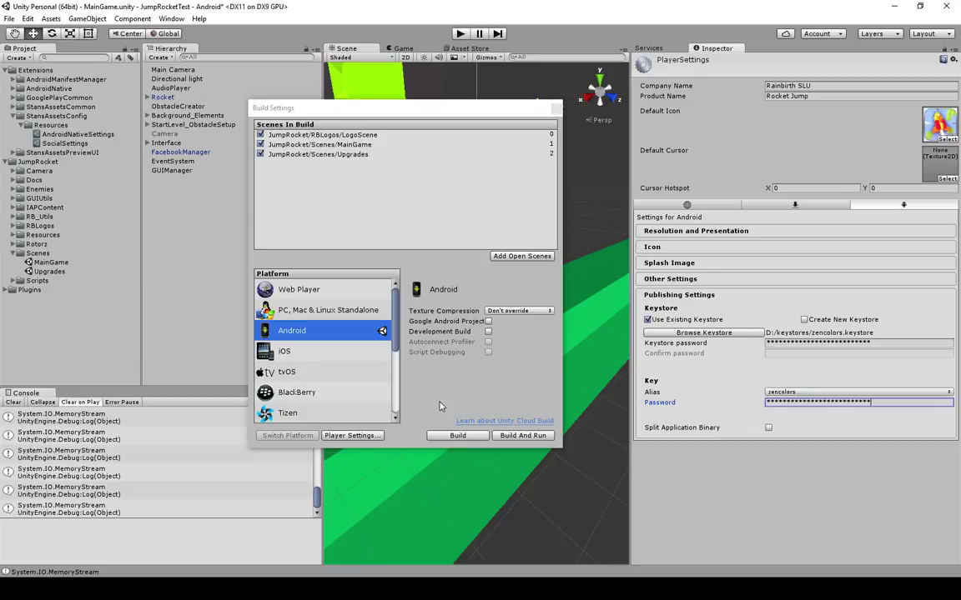
Build the Android APK into the Builds folder of Unity Projects under the name RocketTest_1_1_3
click(457, 436)
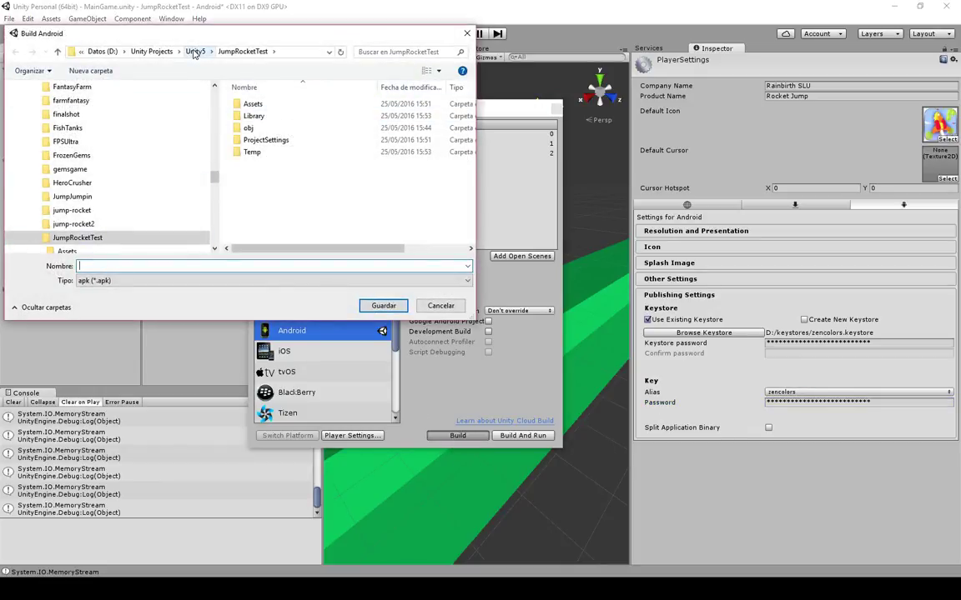
click(194, 52)
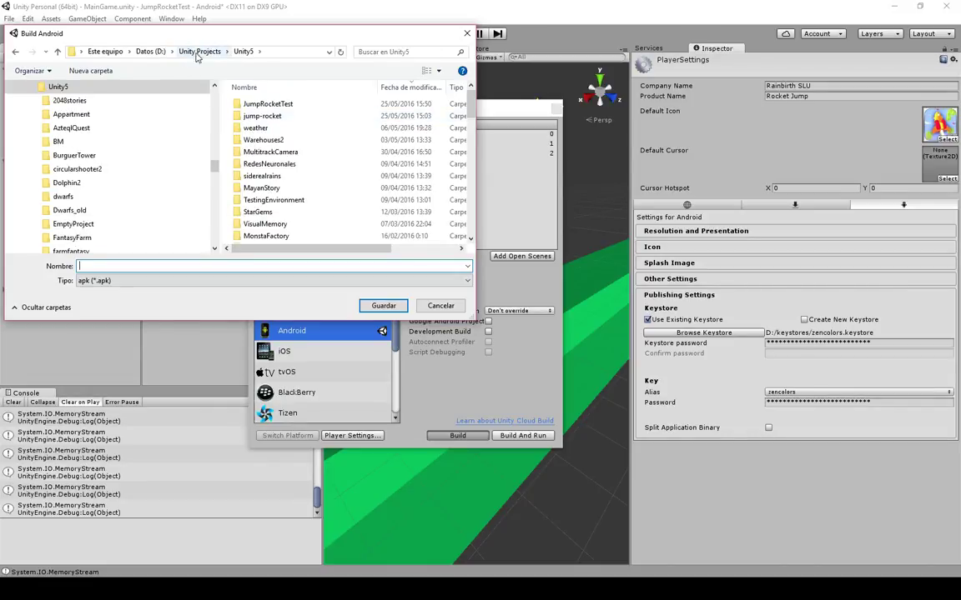
click(199, 51)
click(252, 116)
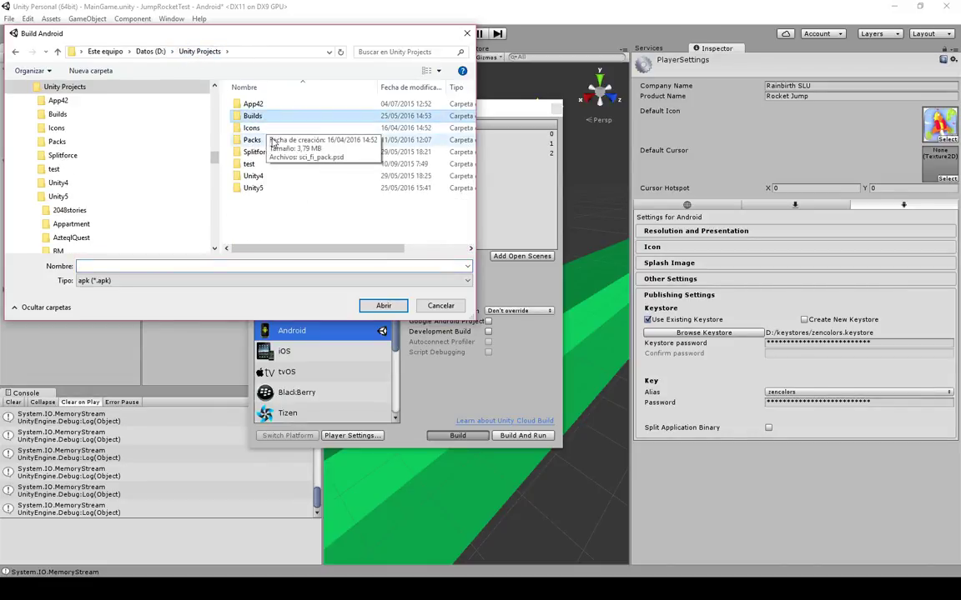
double_click(265, 141)
click(198, 51)
double_click(252, 118)
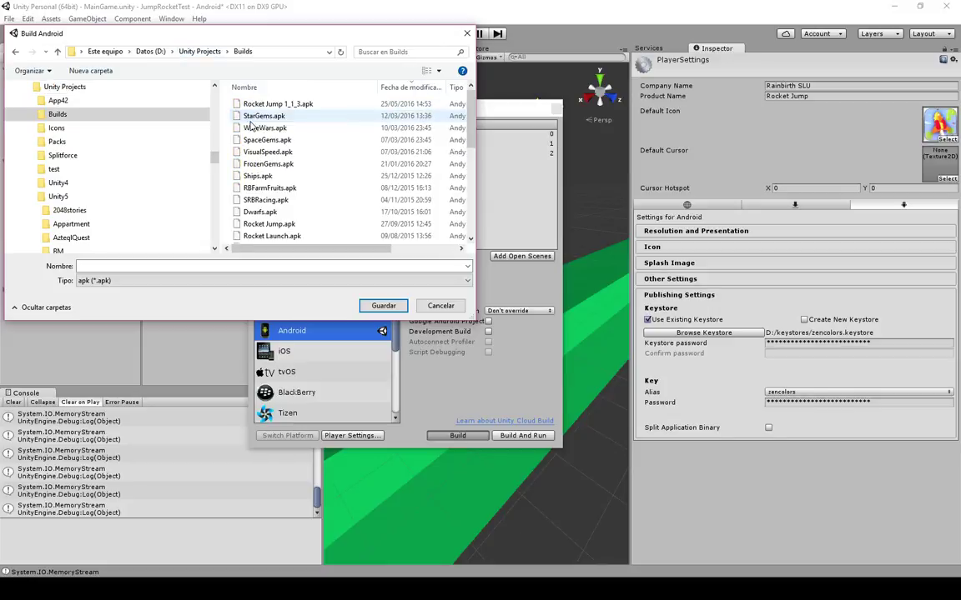
click(183, 265)
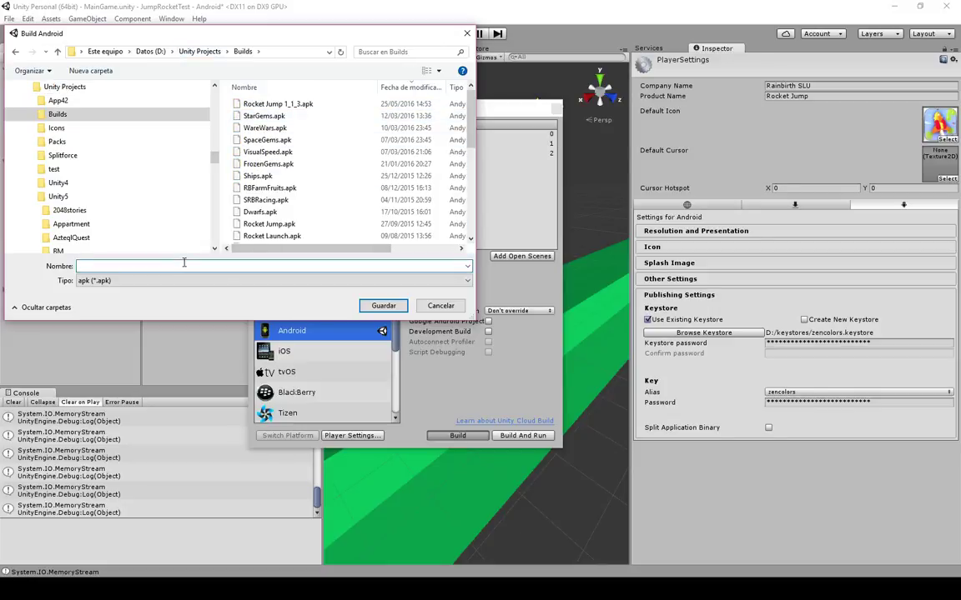
text(RocketTest_1_1_3)
click(383, 305)
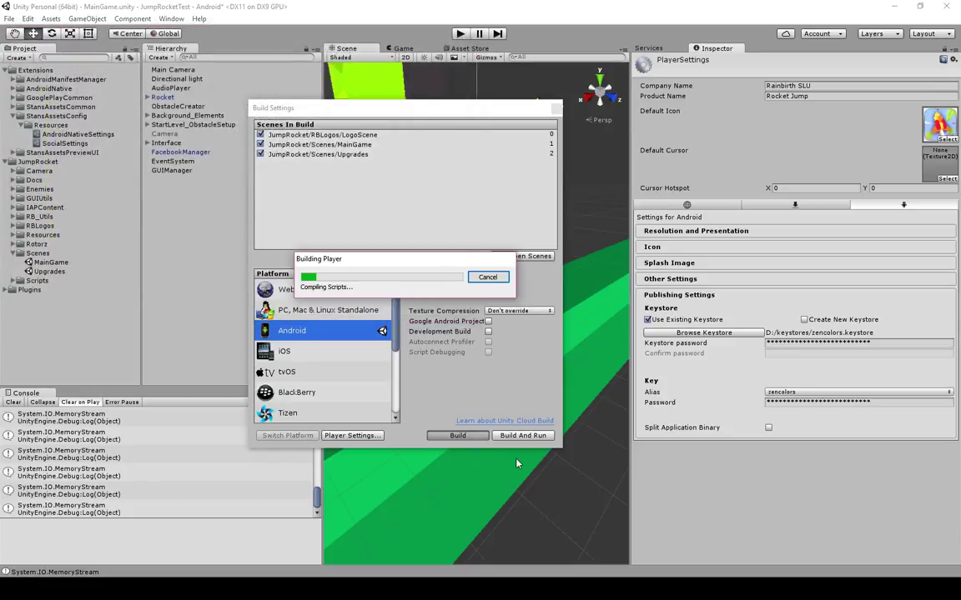